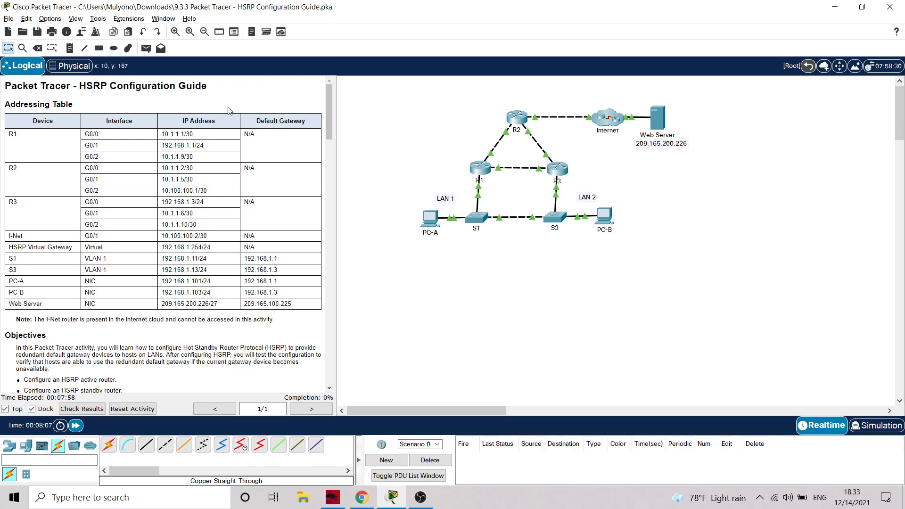
# Read through the lab instructions up to the connectivity check and open the command prompt on PC-A
pyautogui.scroll(-1, 297, 211)
pyautogui.scroll(-10, 297, 211)
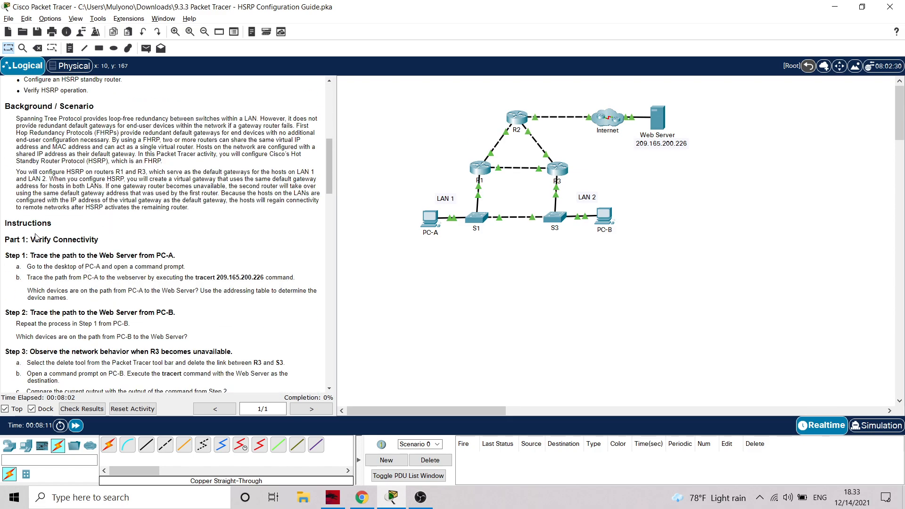
pyautogui.scroll(11, 139, 257)
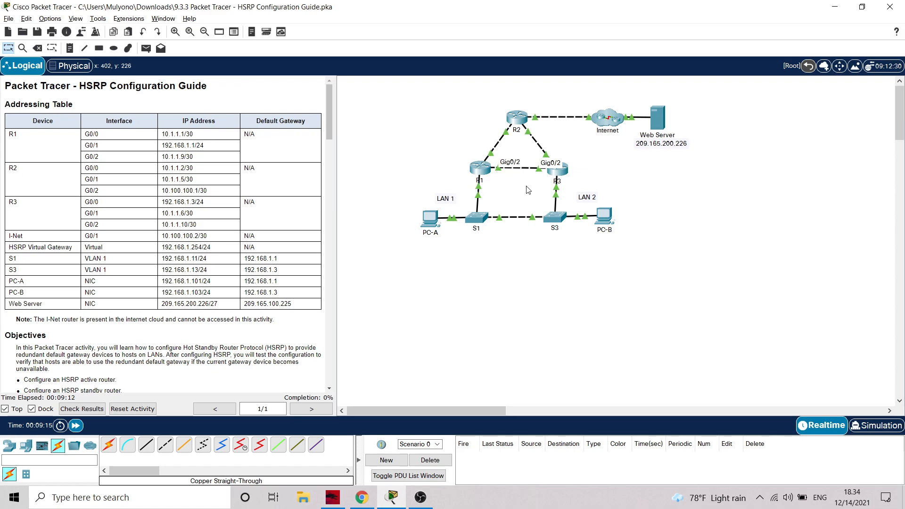
pyautogui.scroll(-10, 179, 260)
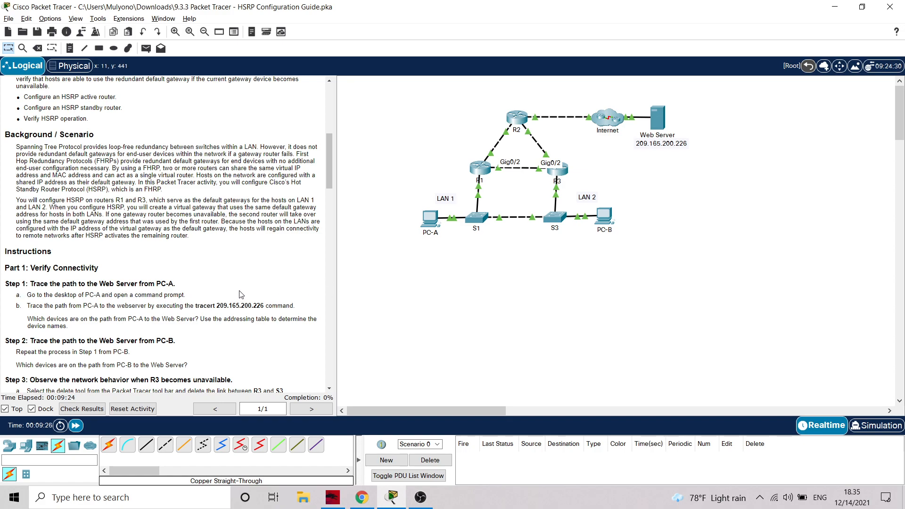
pyautogui.click(429, 218)
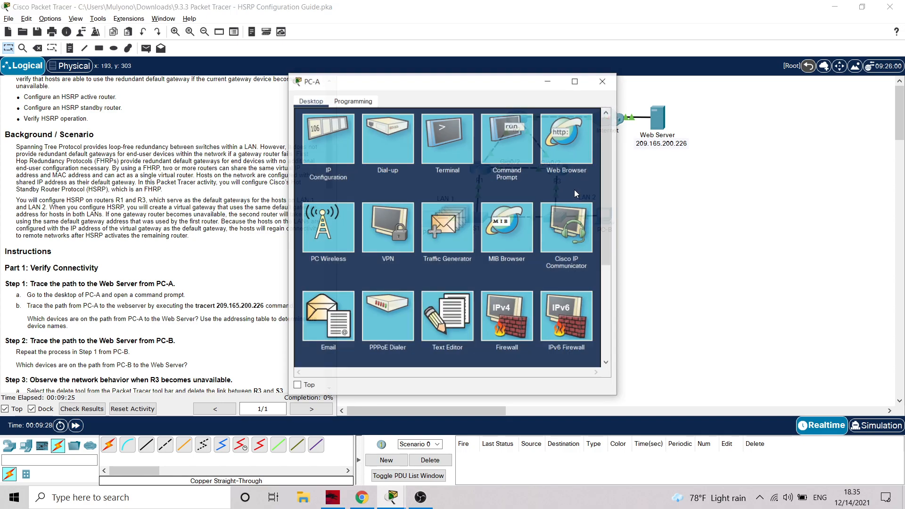
pyautogui.click(507, 141)
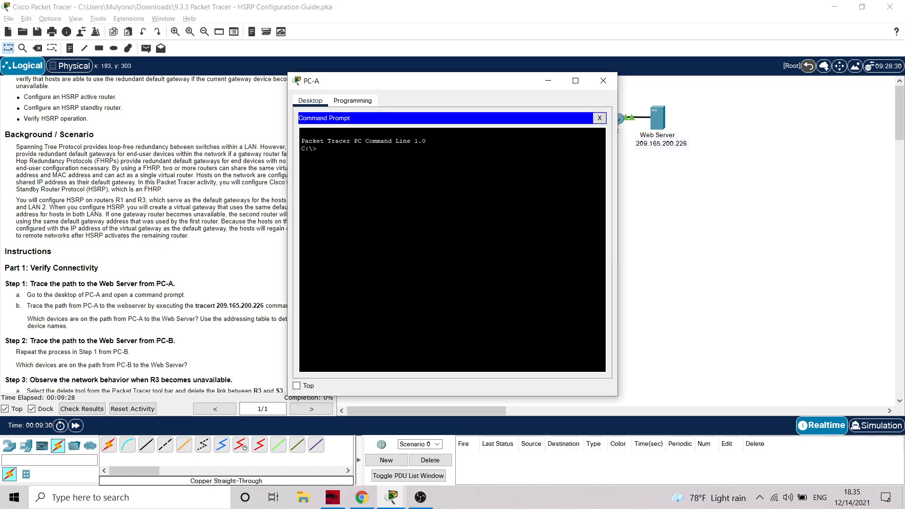
# Trace the path from PC-A to the Web Server by running tracert 209.165.200.226
pyautogui.moveTo(491, 84); pyautogui.dragTo(598, 87)
pyautogui.moveTo(195, 306); pyautogui.dragTo(264, 306)
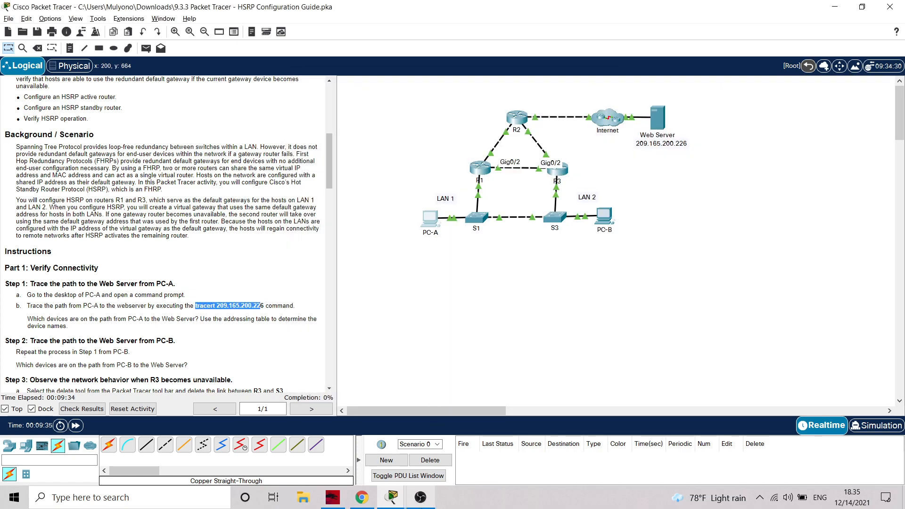
pyautogui.click(421, 497)
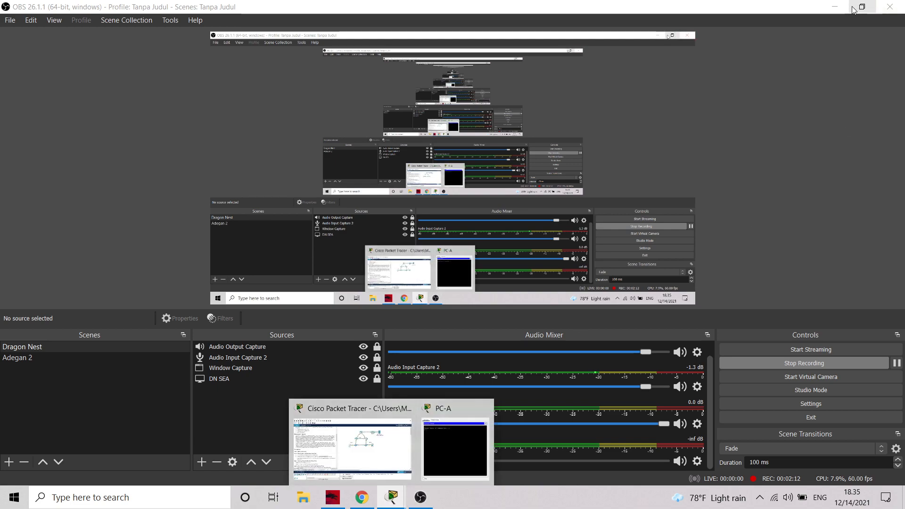
pyautogui.click(835, 6)
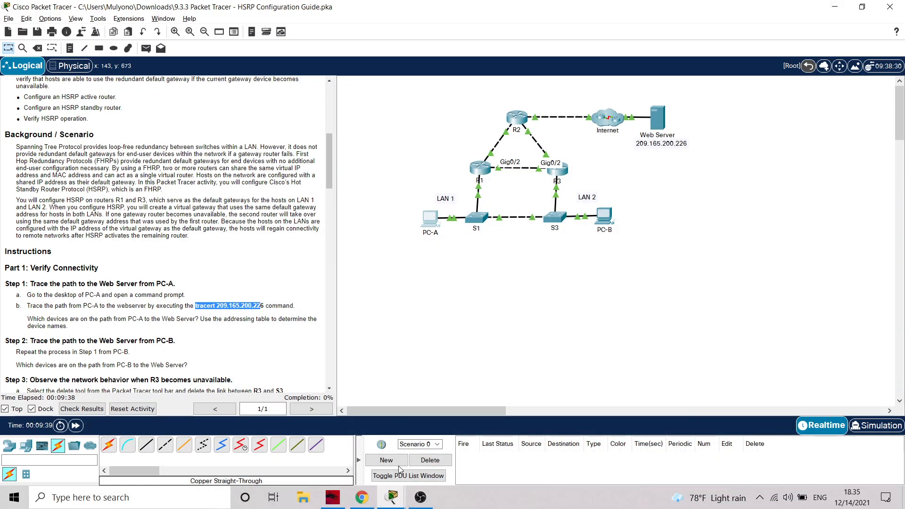
pyautogui.click(393, 498)
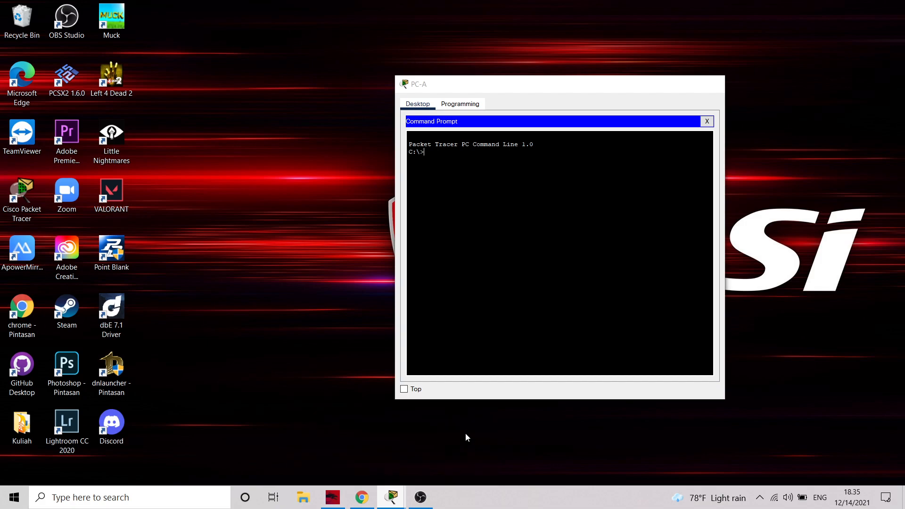
pyautogui.click(465, 432)
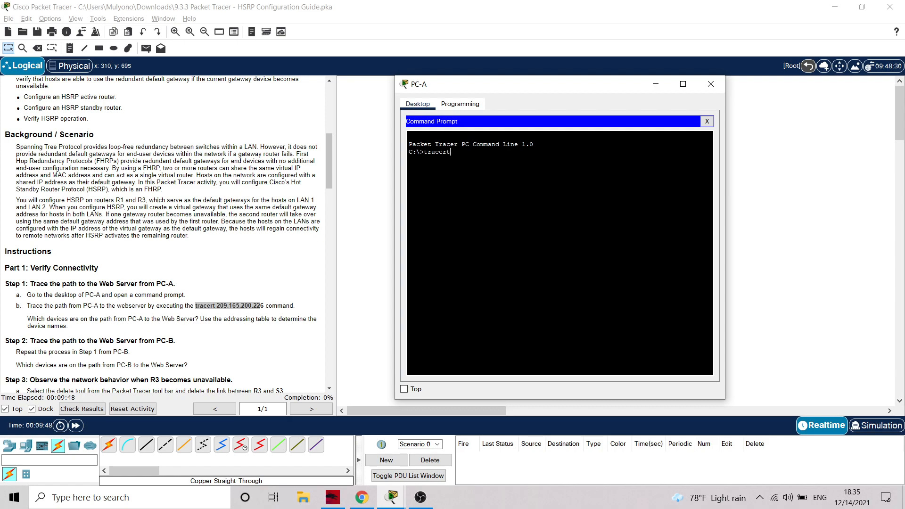
pyautogui.write('209.165.200.226')
pyautogui.press('Return')
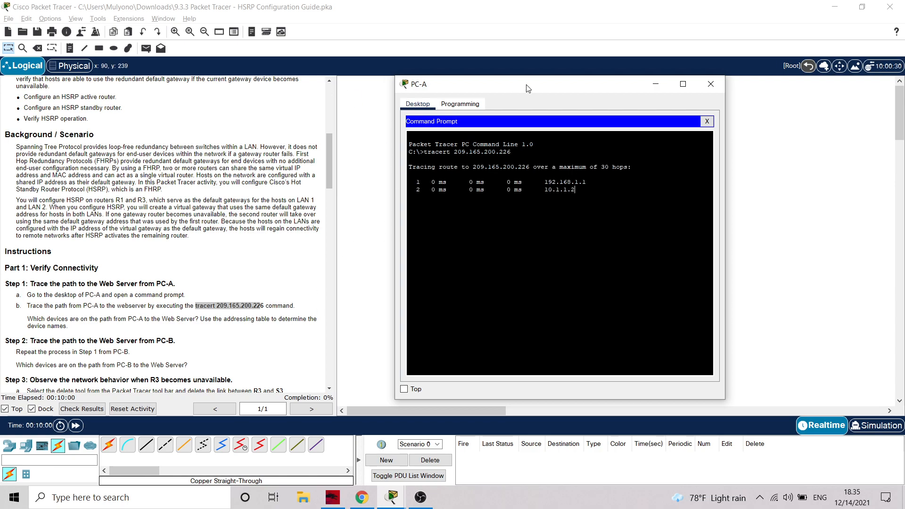
# Match the hops in PC-A's trace against the addressing table and topology to identify the devices on the path
pyautogui.moveTo(573, 85); pyautogui.dragTo(646, 83)
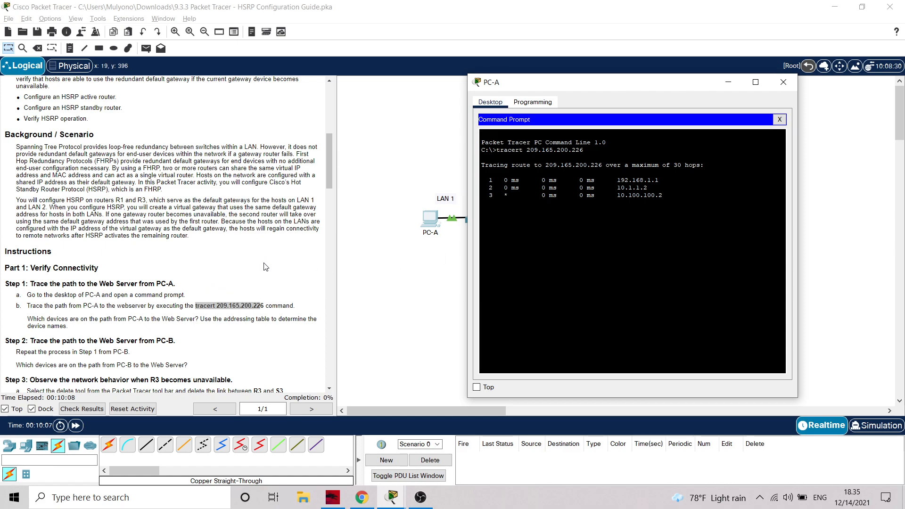
pyautogui.moveTo(632, 88)
pyautogui.mouseDown()
pyautogui.moveTo(679, 106)
pyautogui.moveTo(856, 102)
pyautogui.moveTo(613, 167)
pyautogui.moveTo(585, 192)
pyautogui.moveTo(661, 198)
pyautogui.mouseUp()
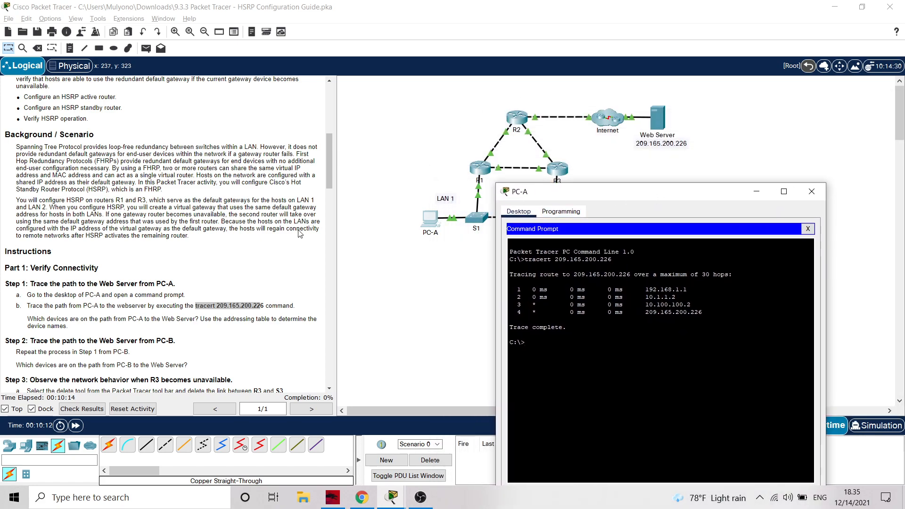
pyautogui.scroll(10, 215, 228)
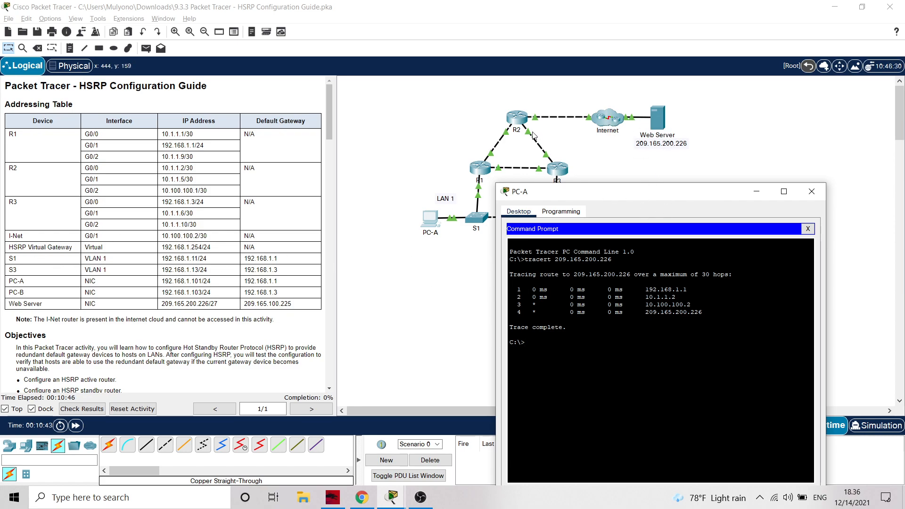
pyautogui.moveTo(686, 195); pyautogui.dragTo(695, 161)
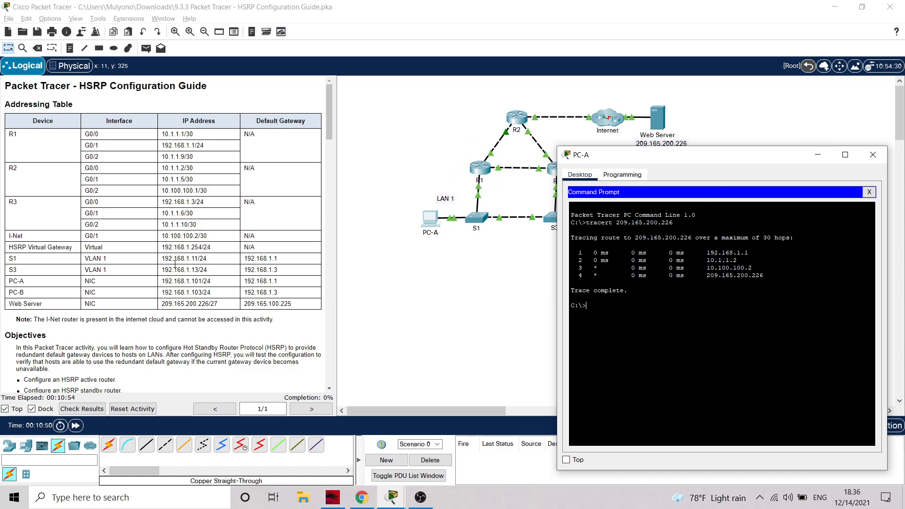
pyautogui.scroll(-10, 160, 276)
pyautogui.scroll(-1, 160, 276)
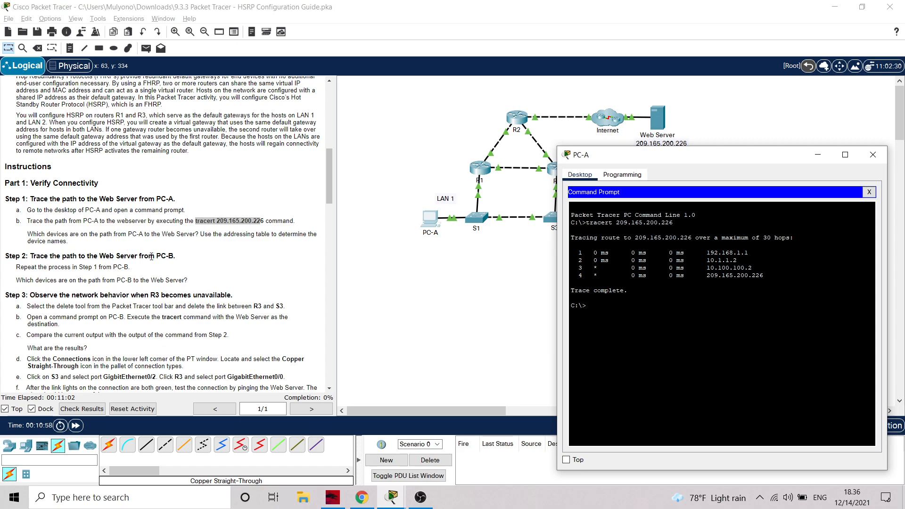
# Minimize the PC-A window and open the command prompt on PC-B
pyautogui.click(819, 155)
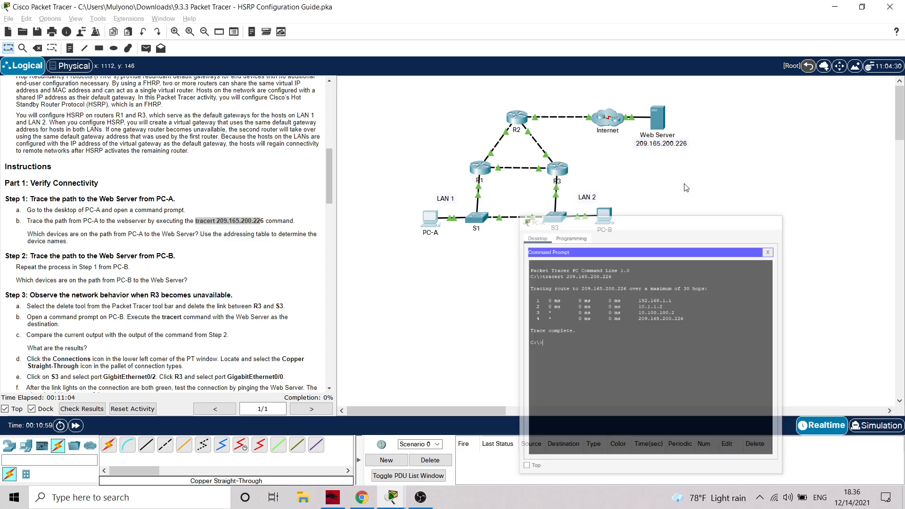
pyautogui.click(605, 215)
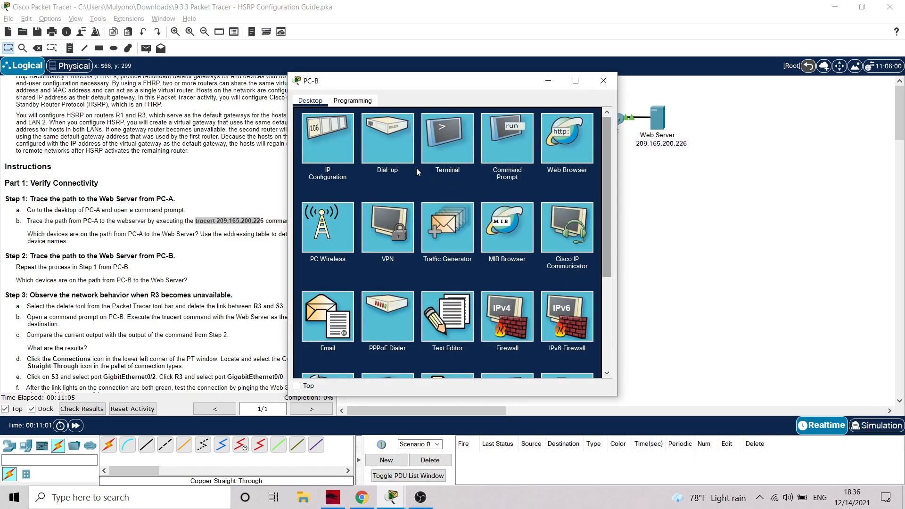
pyautogui.click(508, 134)
# Copy the tracert 209.165.200.226 command from PC-A's command prompt and run it on PC-B
pyautogui.moveTo(392, 499)
pyautogui.click(420, 406)
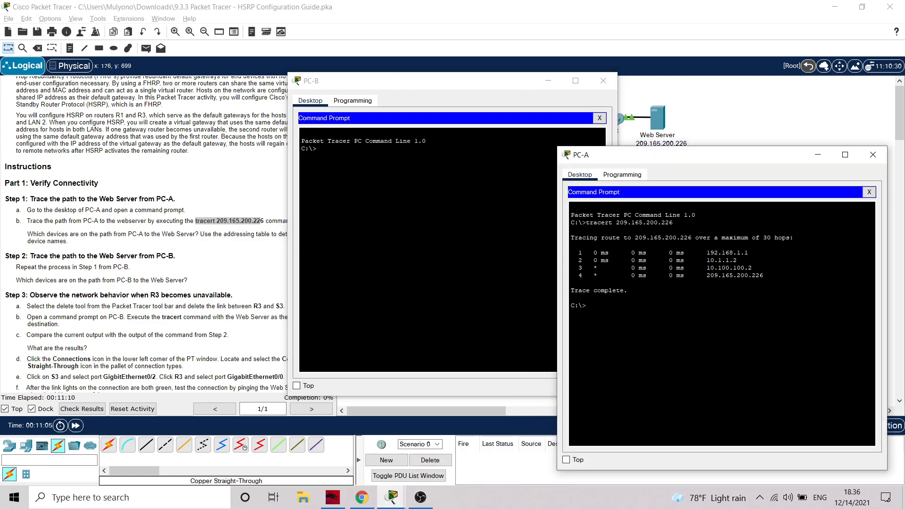
pyautogui.moveTo(673, 223); pyautogui.dragTo(586, 222)
pyautogui.hotkey('ctrl', 'c')
pyautogui.rightClick(617, 224)
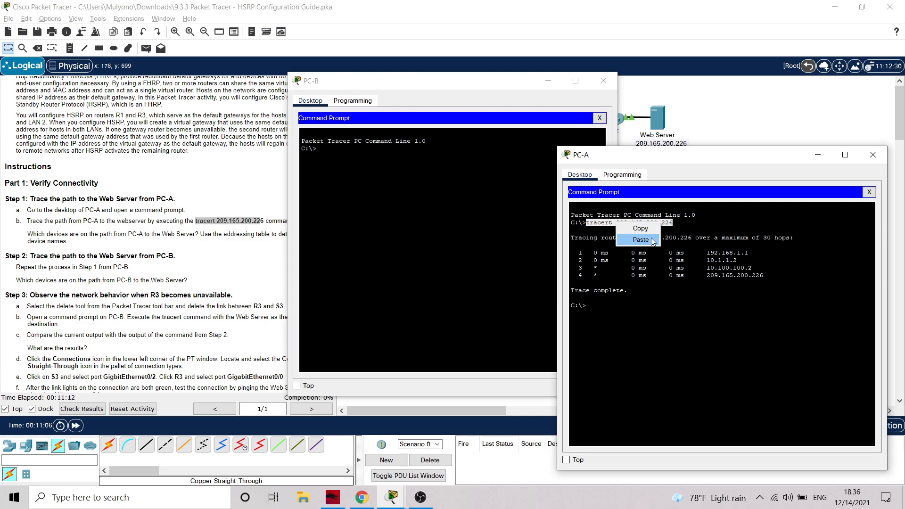
pyautogui.click(642, 229)
pyautogui.click(331, 151)
pyautogui.rightClick(326, 147)
pyautogui.click(340, 165)
pyautogui.press('Return')
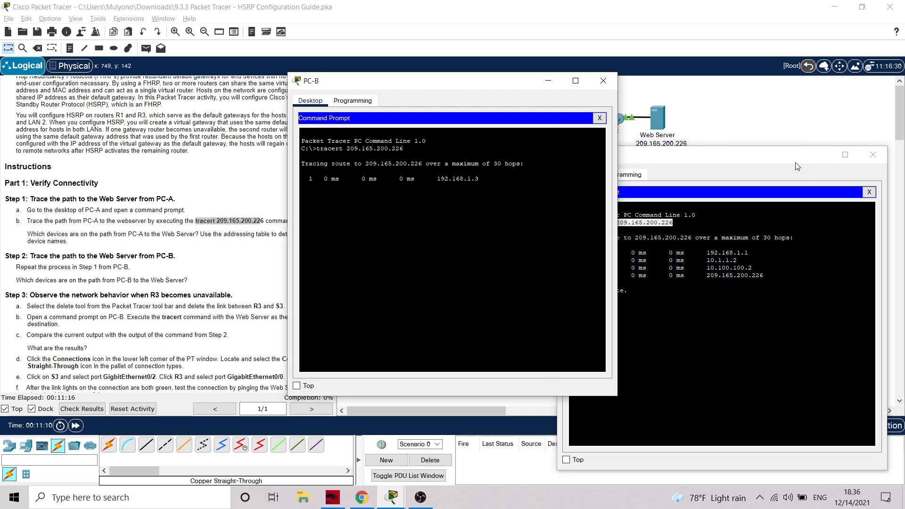
# Examine PC-B's trace to the Web Server and minimize the PC-A and PC-B windows
pyautogui.click(818, 154)
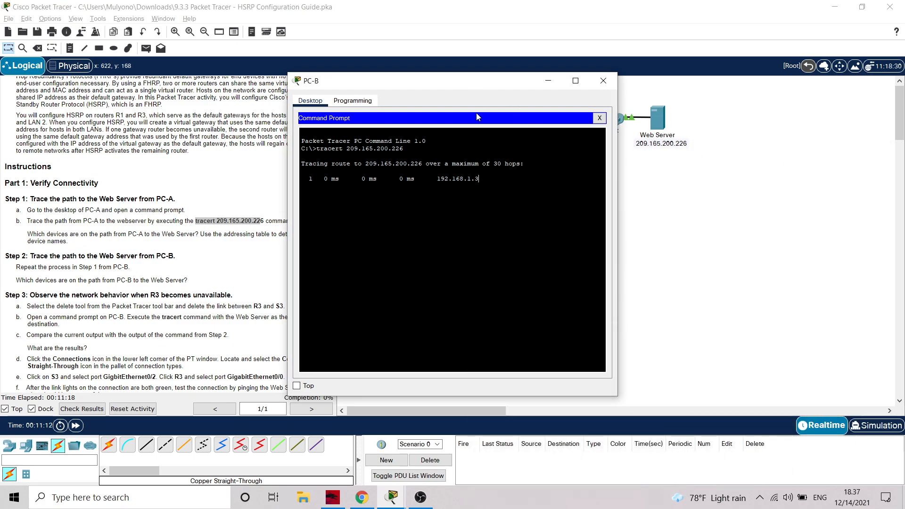
pyautogui.moveTo(471, 84); pyautogui.dragTo(699, 93)
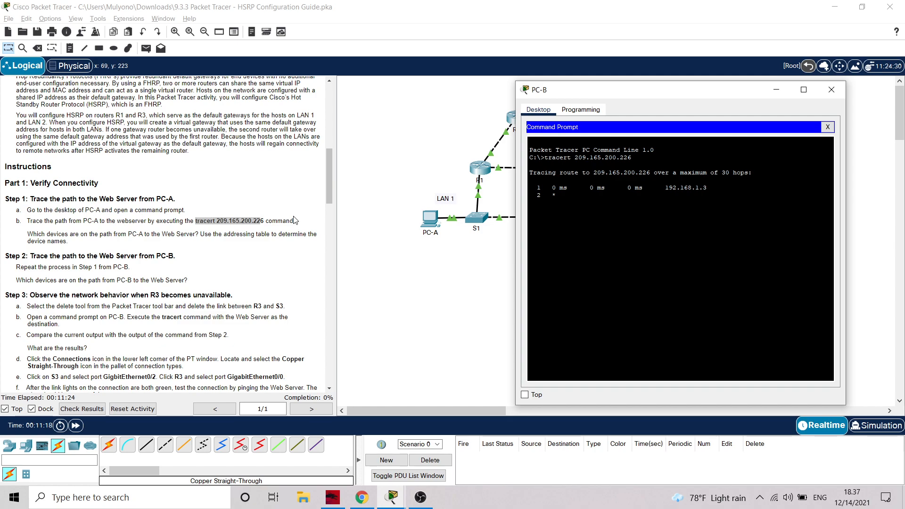
pyautogui.scroll(-2, 218, 230)
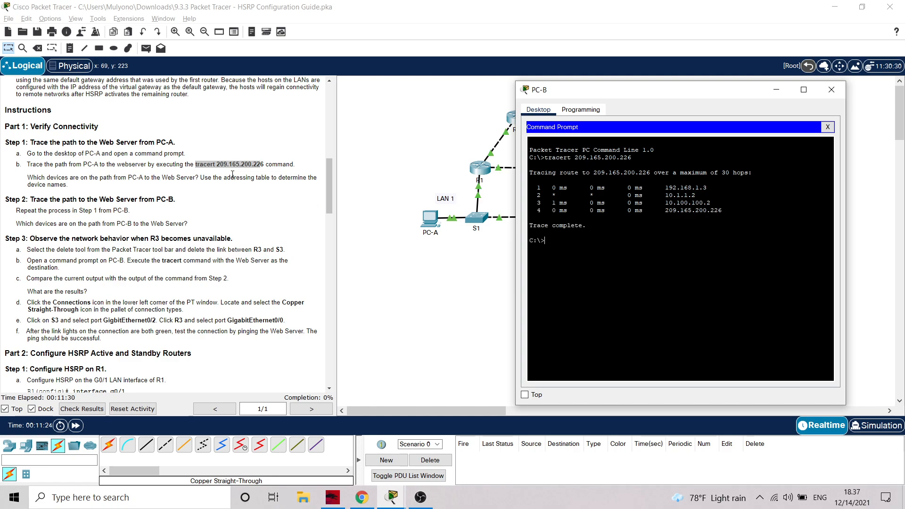
pyautogui.click(777, 92)
pyautogui.moveTo(391, 504)
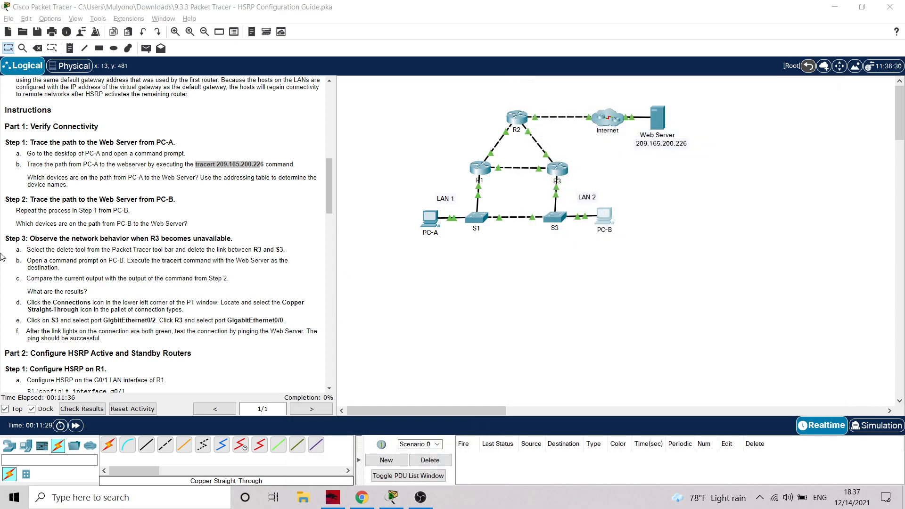
# Delete the link between R3 and S3 and return to the Select tool
pyautogui.scroll(-1, 32, 246)
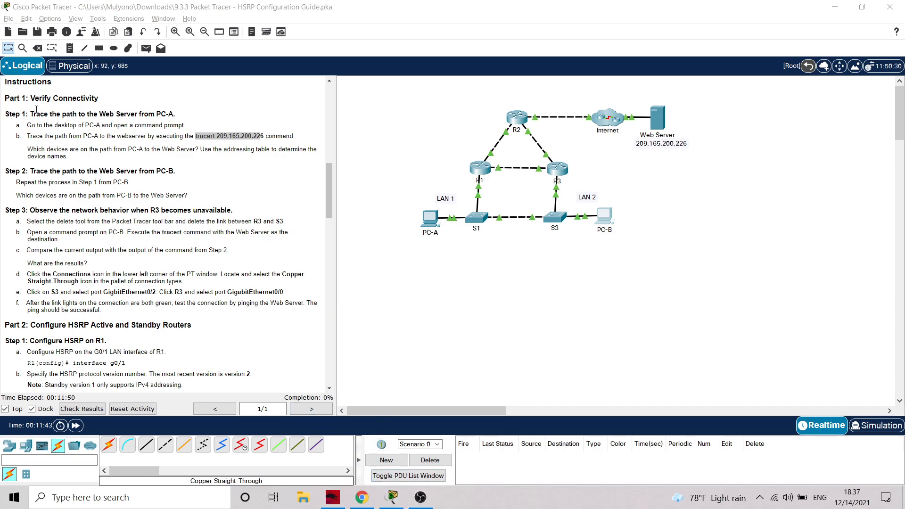
pyautogui.click(37, 48)
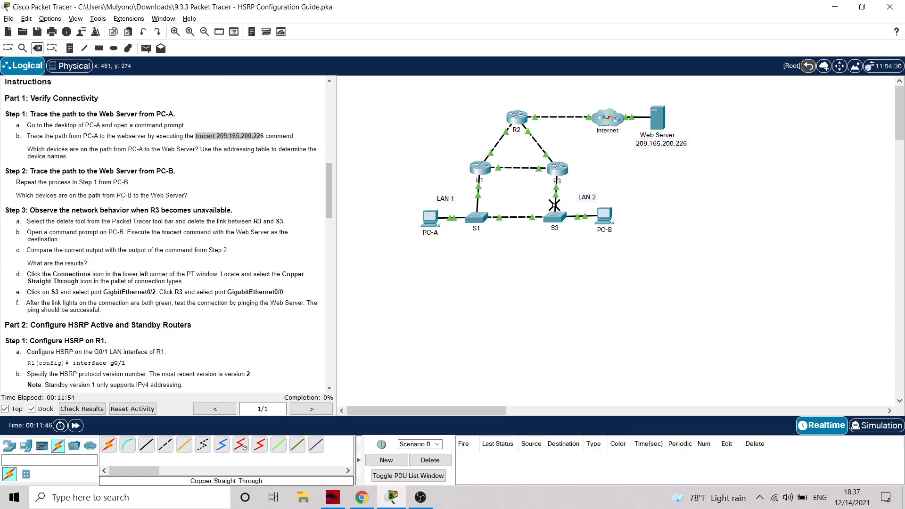
pyautogui.click(555, 205)
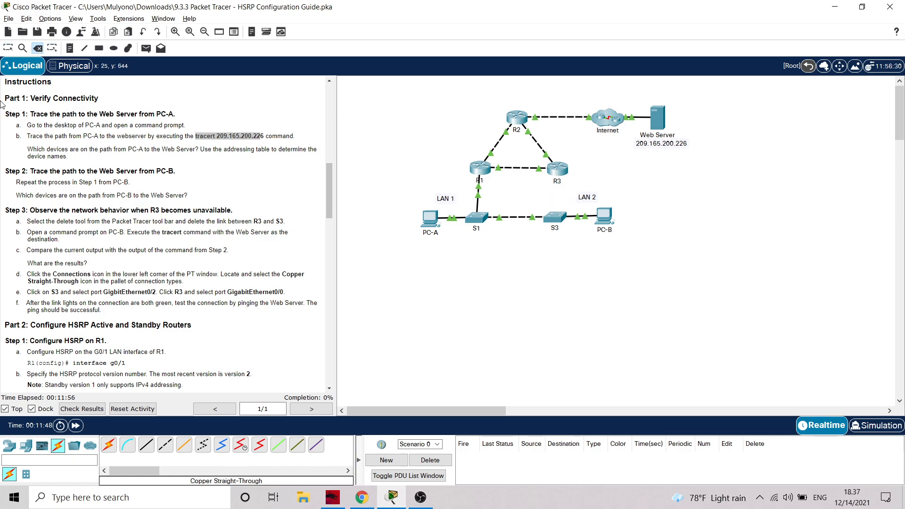
pyautogui.click(8, 48)
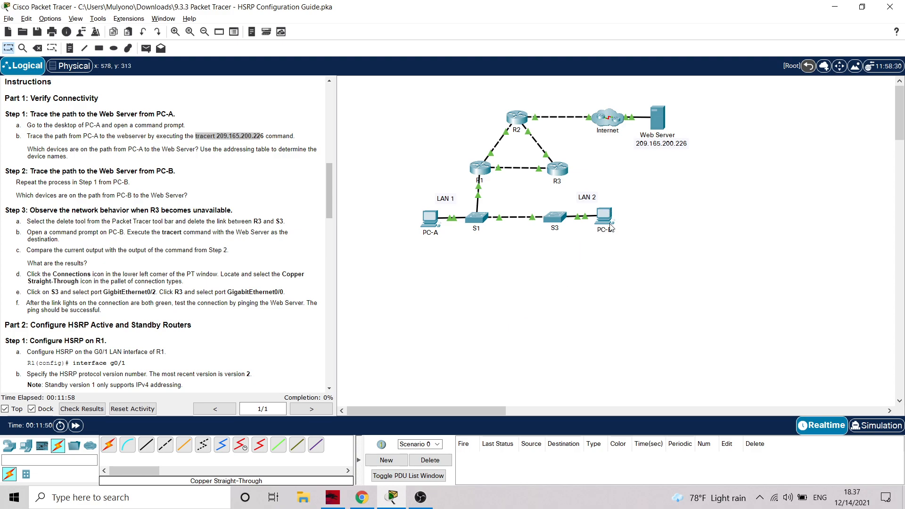
# Run tracert 209.165.200.226 again from PC-B's command prompt with the R3–S3 link removed
pyautogui.click(607, 220)
pyautogui.click(481, 128)
pyautogui.rightClick(343, 231)
pyautogui.click(361, 254)
pyautogui.press('Return')
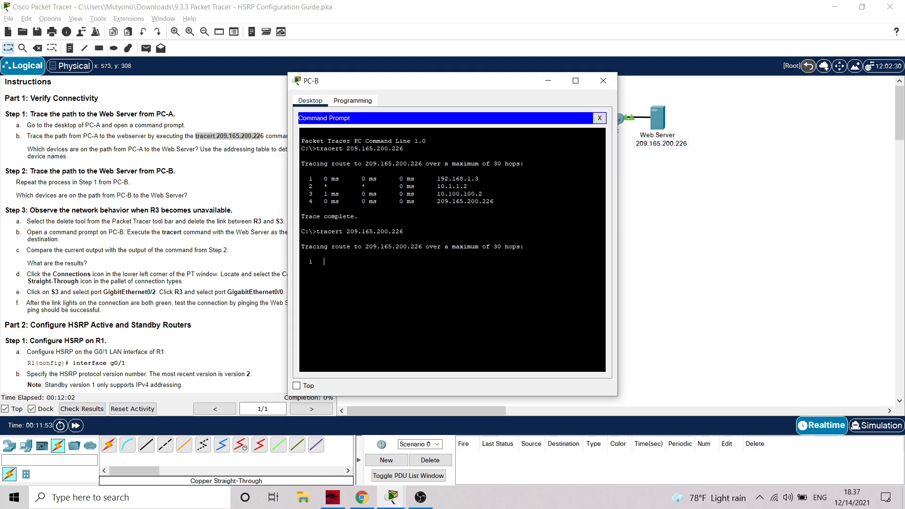
# Compare the output of PC-B's repeated trace with its earlier trace and the topology
pyautogui.moveTo(507, 84); pyautogui.dragTo(740, 103)
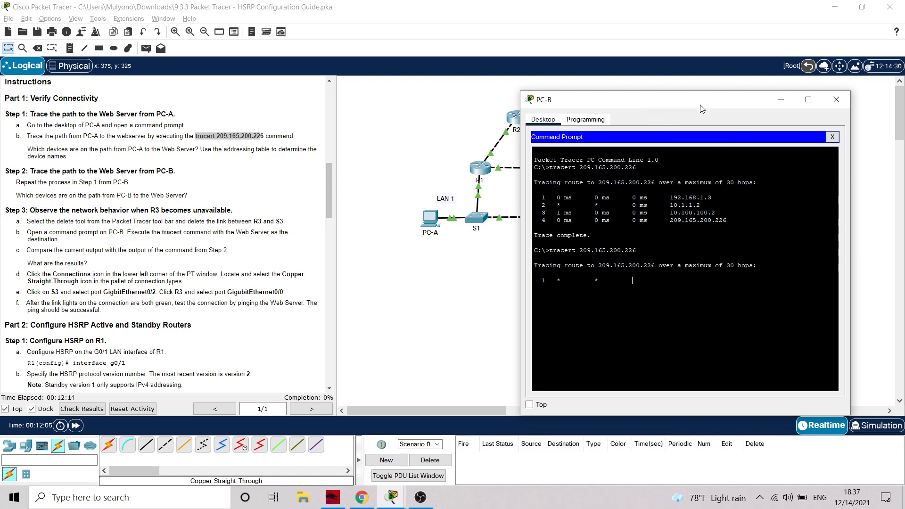
pyautogui.moveTo(700, 102); pyautogui.dragTo(326, 153)
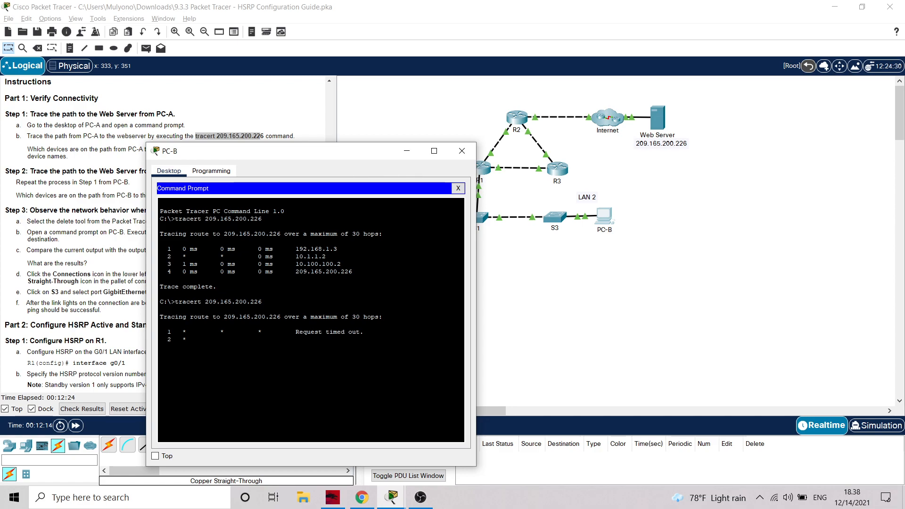
pyautogui.moveTo(359, 148); pyautogui.dragTo(272, 102)
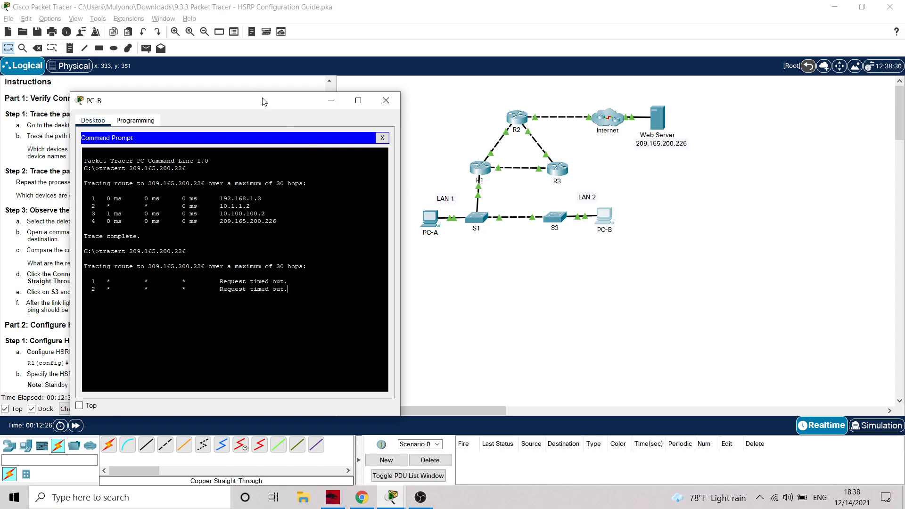
pyautogui.moveTo(264, 105); pyautogui.dragTo(346, 103)
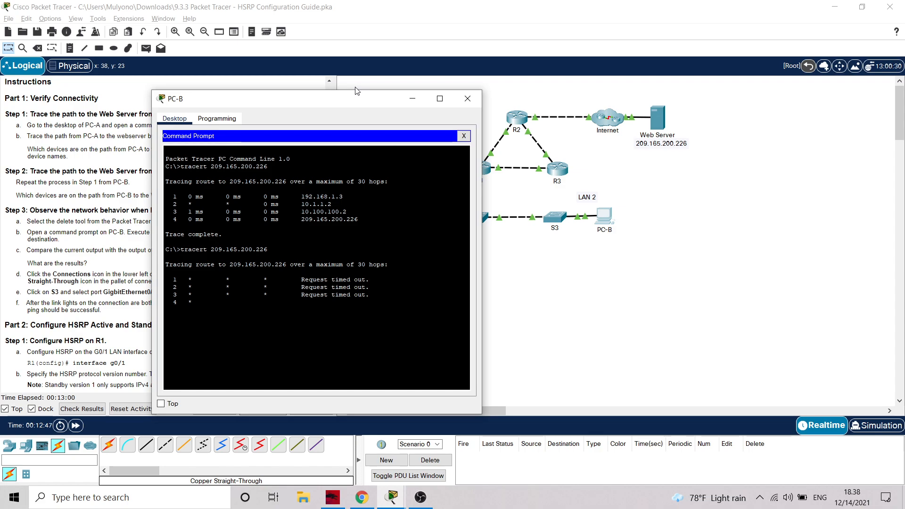
pyautogui.moveTo(361, 100)
pyautogui.mouseDown()
pyautogui.moveTo(621, 110)
pyautogui.moveTo(371, 88)
pyautogui.mouseUp()
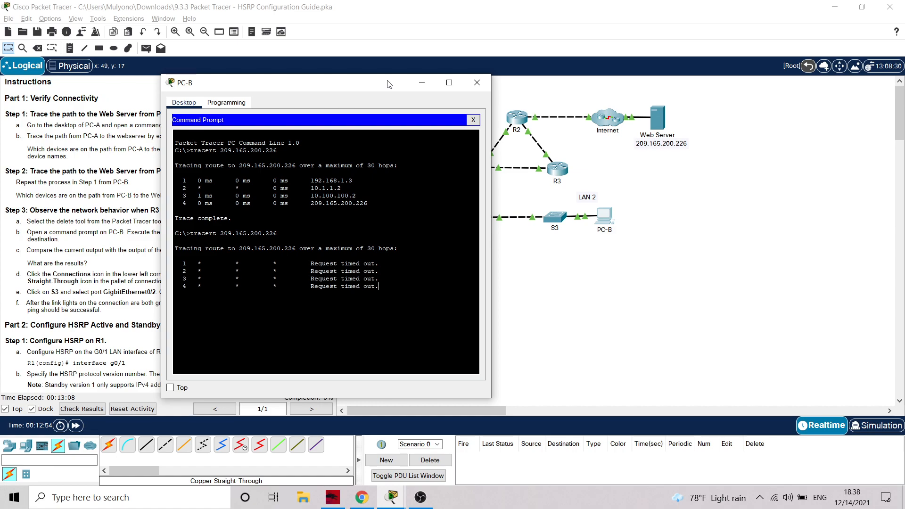
# Close PC-B's command prompt and its device window to reveal the topology
pyautogui.moveTo(387, 84); pyautogui.dragTo(403, 96)
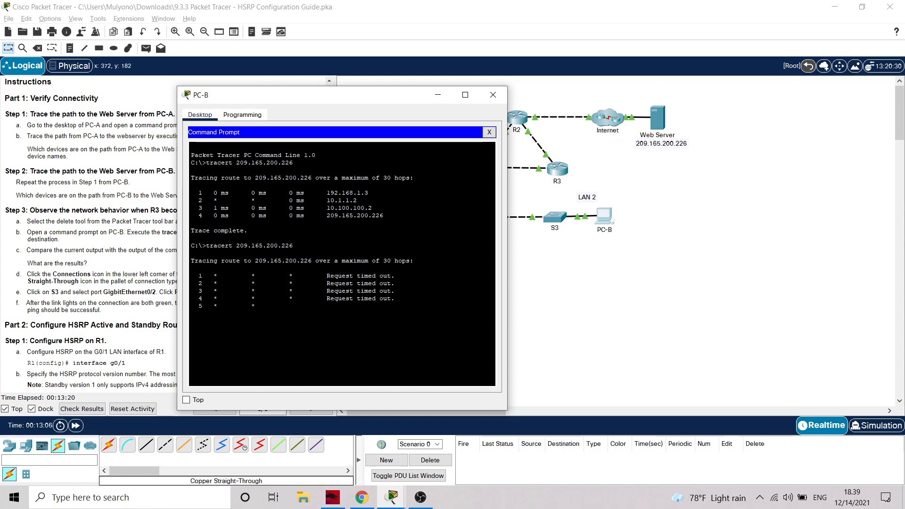
pyautogui.click(493, 95)
pyautogui.click(605, 217)
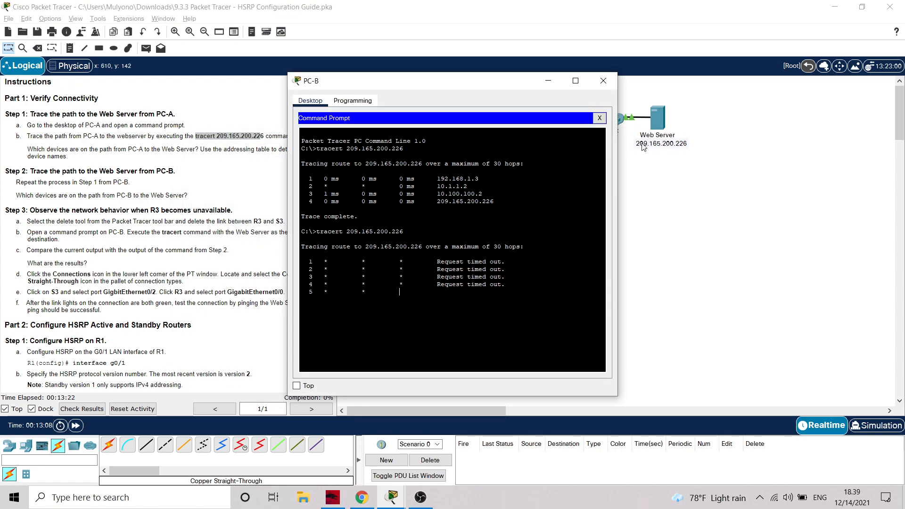
pyautogui.click(604, 81)
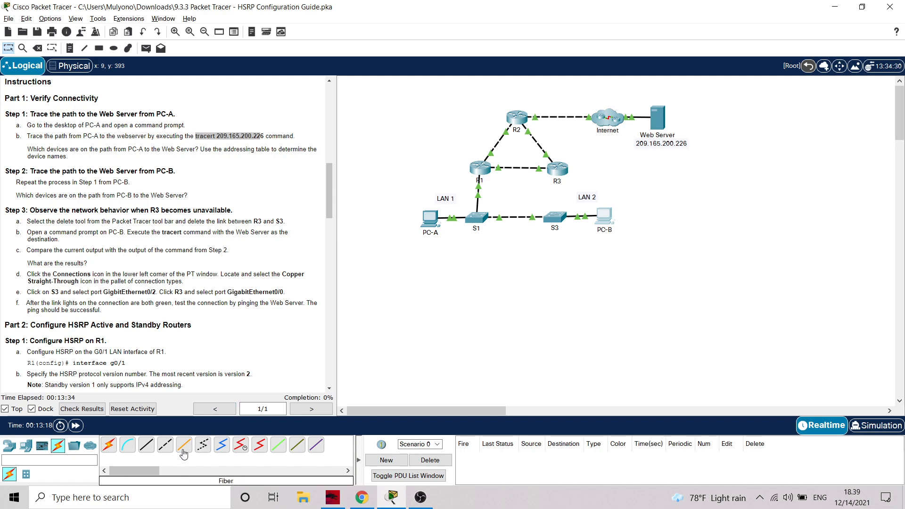
# Connect S3 GigabitEthernet0/2 to R3 GigabitEthernet0/0 with a Copper Straight-Through cable and fast-forward the simulation time
pyautogui.click(146, 444)
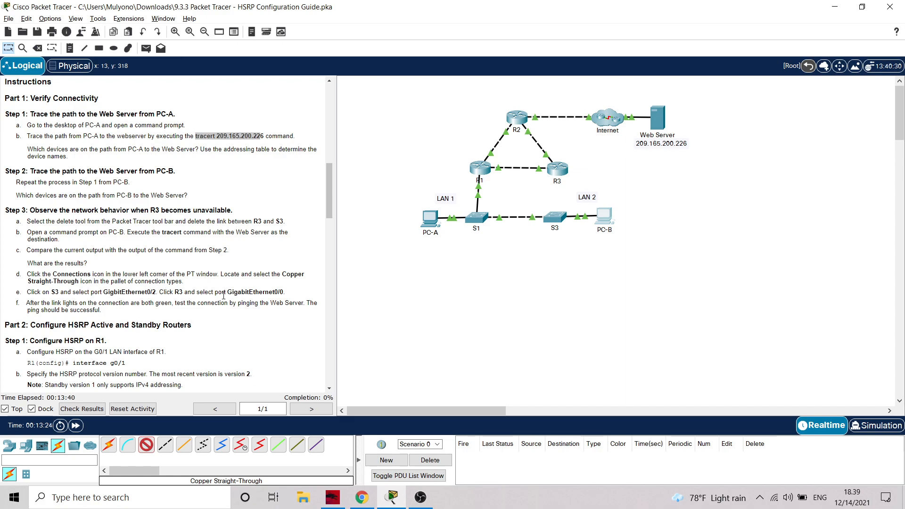
pyautogui.click(559, 219)
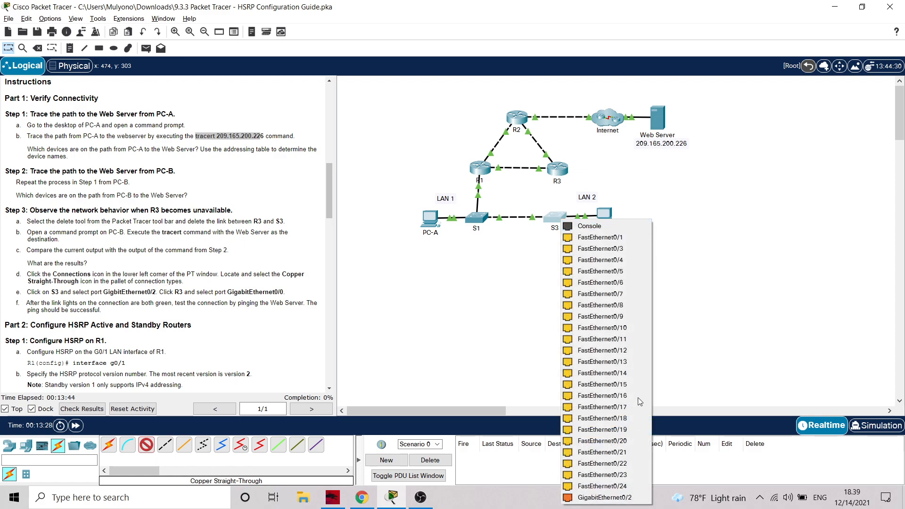
pyautogui.click(625, 501)
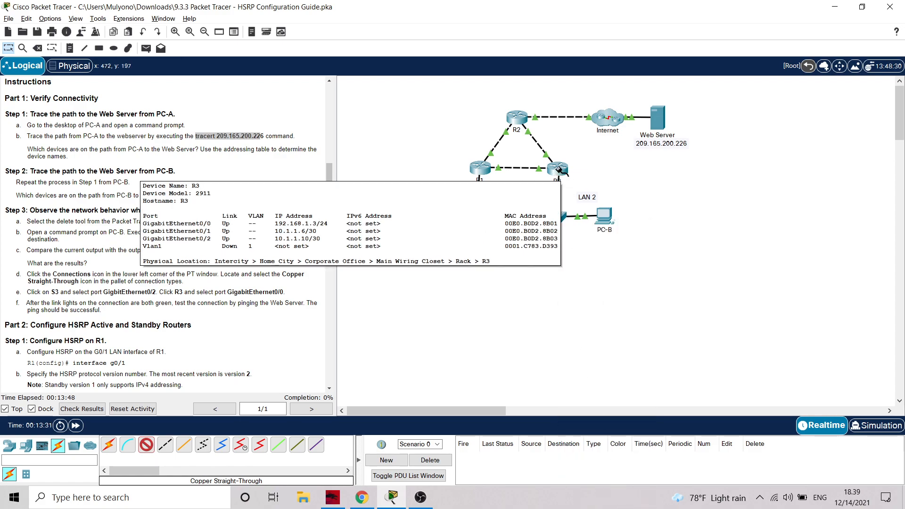
pyautogui.click(561, 174)
pyautogui.click(595, 199)
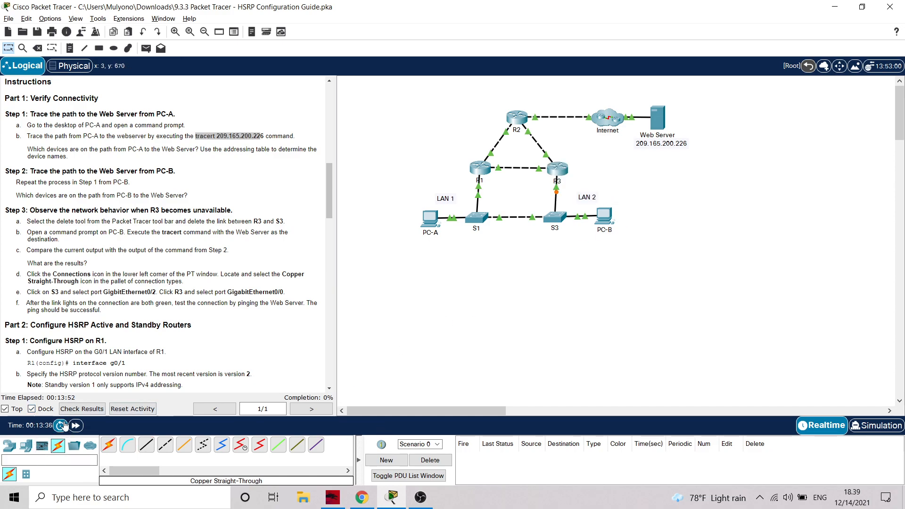
pyautogui.click(76, 426)
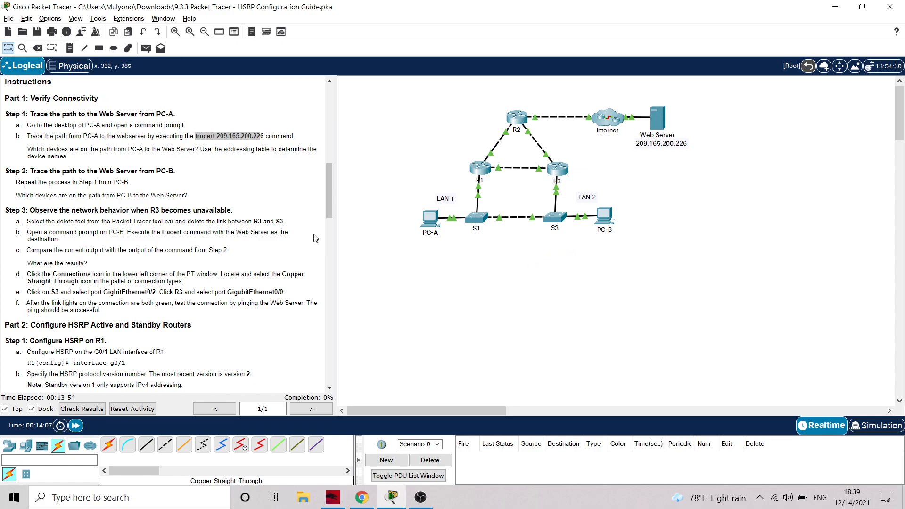
# Read on to the R1 HSRP instructions, open R1's command line and enter global configuration mode
pyautogui.scroll(-3, 121, 222)
pyautogui.scroll(-1, 495, 245)
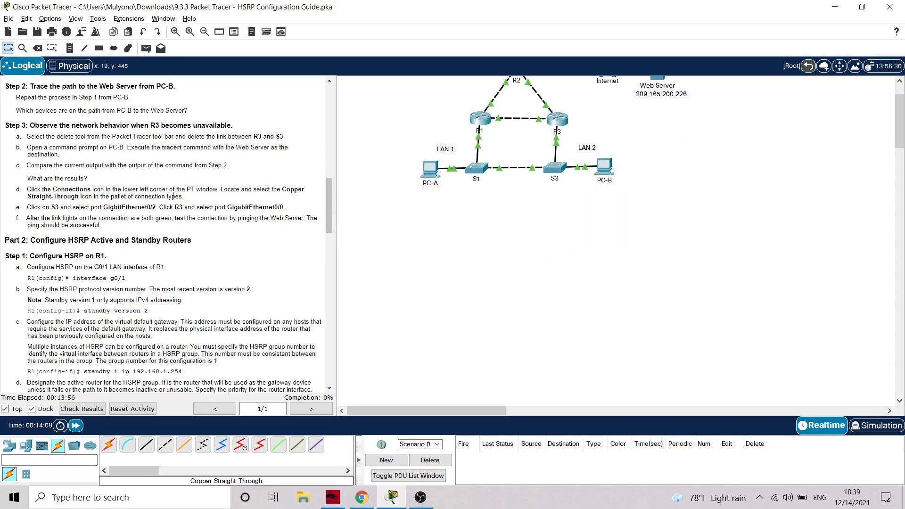
pyautogui.scroll(1, 141, 259)
pyautogui.scroll(-1, 106, 281)
pyautogui.scroll(-2, 108, 275)
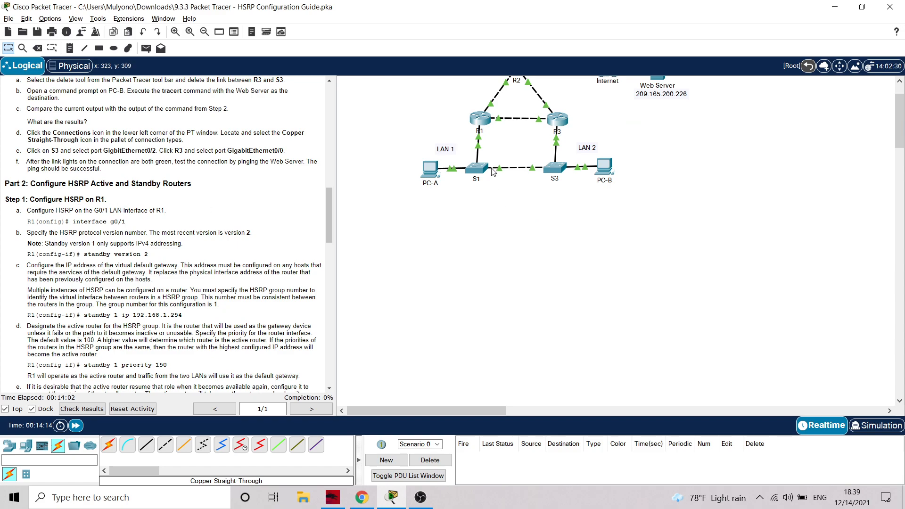
pyautogui.click(482, 121)
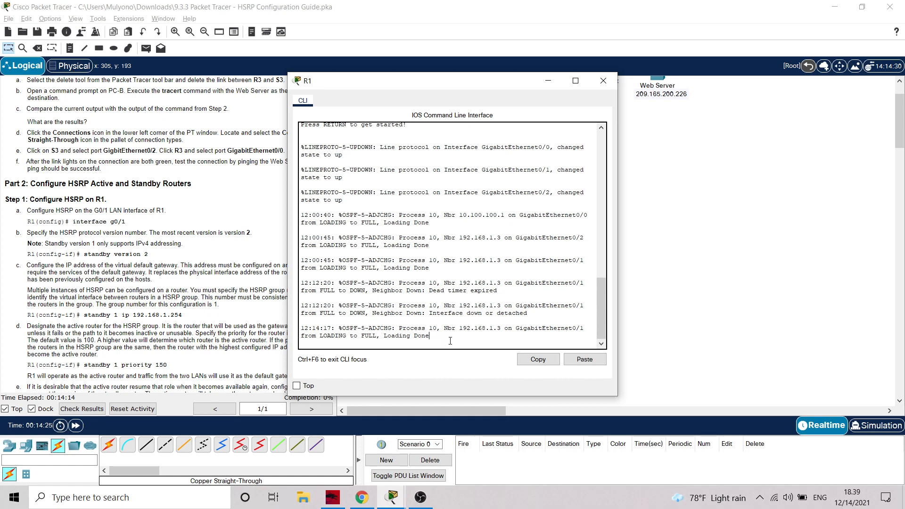
pyautogui.press('Return')
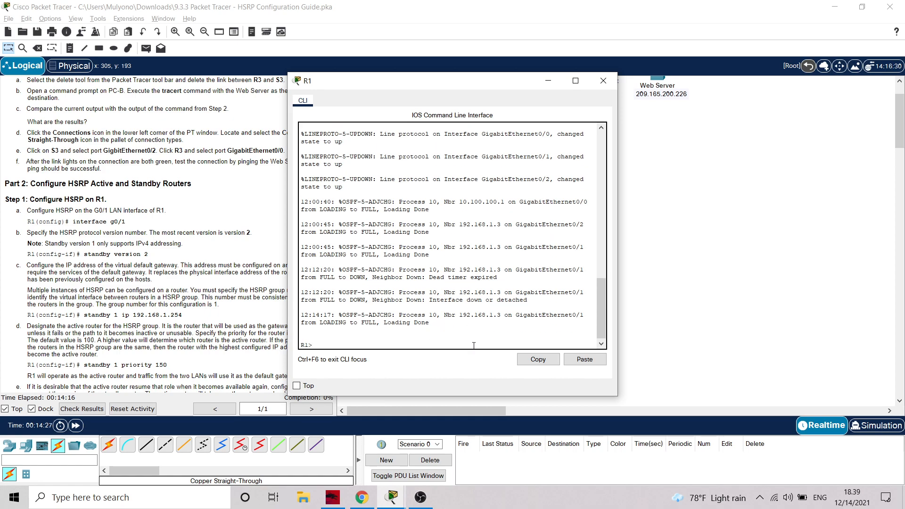
pyautogui.write('en')
pyautogui.press('Return')
pyautogui.write('conf t')
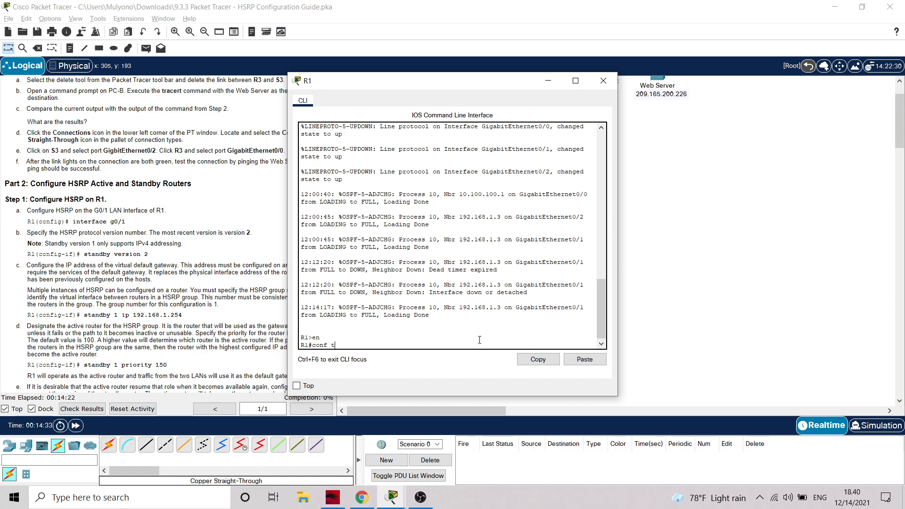
pyautogui.press('Return')
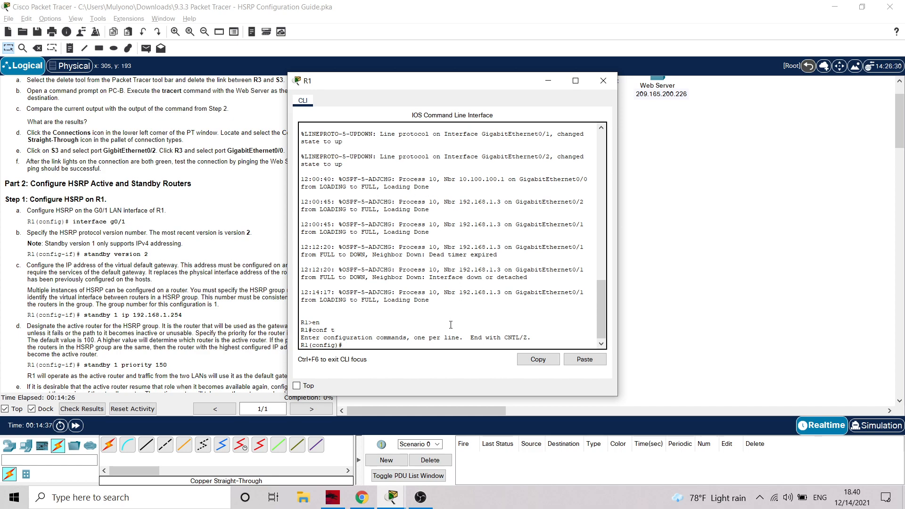
# Enter interface g0/1 on R1 and set its HSRP protocol to version 2
pyautogui.write('int g0/1')
pyautogui.press('Return')
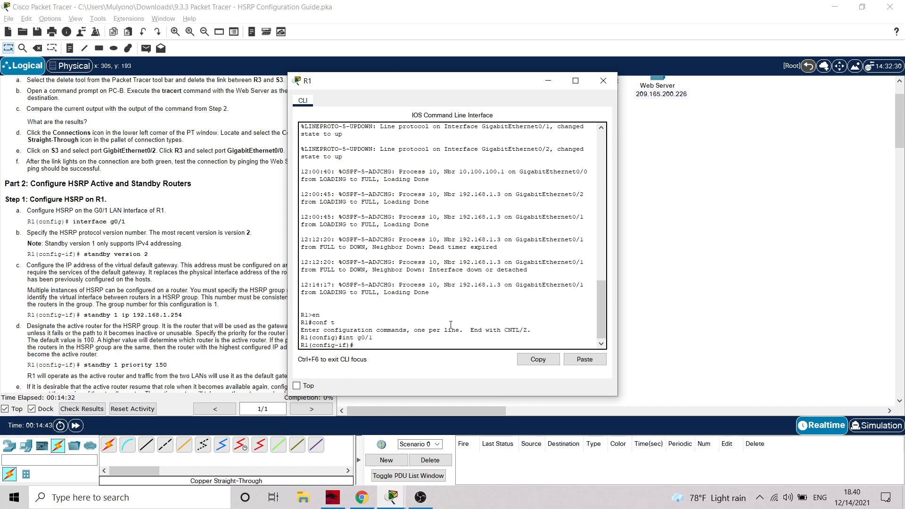
pyautogui.write('standby version 2')
pyautogui.press('Return')
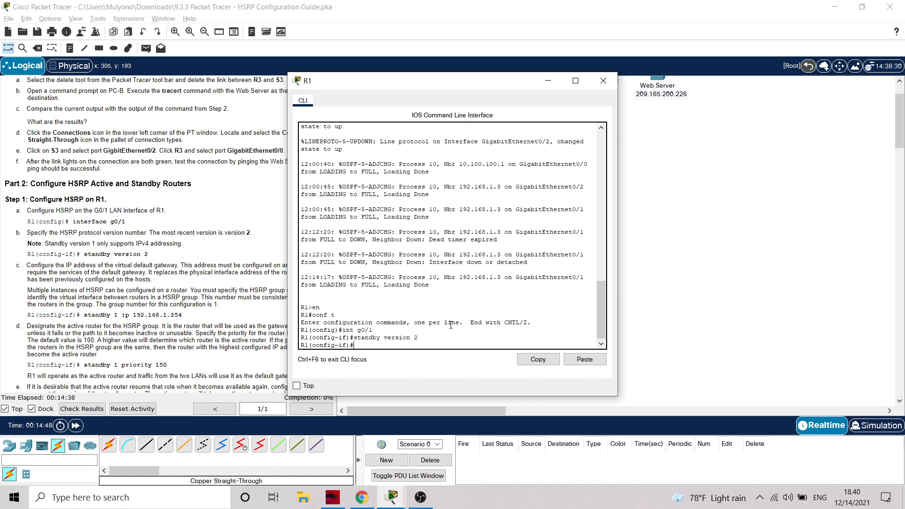
# Set the HSRP group 1 virtual gateway address on R1's g0/1 interface to 192.168.1.254
pyautogui.write('stand')
pyautogui.write('by')
pyautogui.write(' 1')
pyautogui.write(' ip 192')
pyautogui.write(',1')
pyautogui.write('68.')
pyautogui.write('1.')
pyautogui.write('25')
pyautogui.write('4')
pyautogui.press('Return')
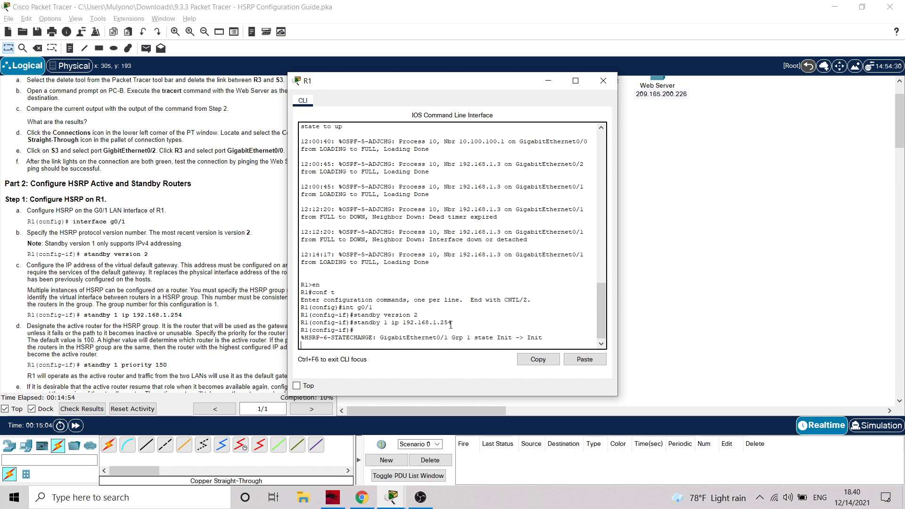
# Set R1's HSRP group 1 priority to 150
pyautogui.press('Return')
pyautogui.write('stand')
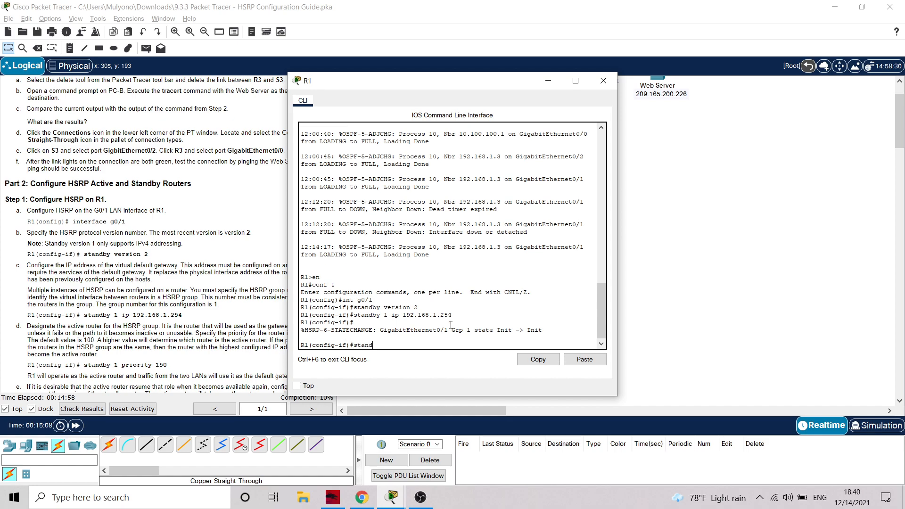
pyautogui.write('by 1 priority 150')
pyautogui.press('Return')
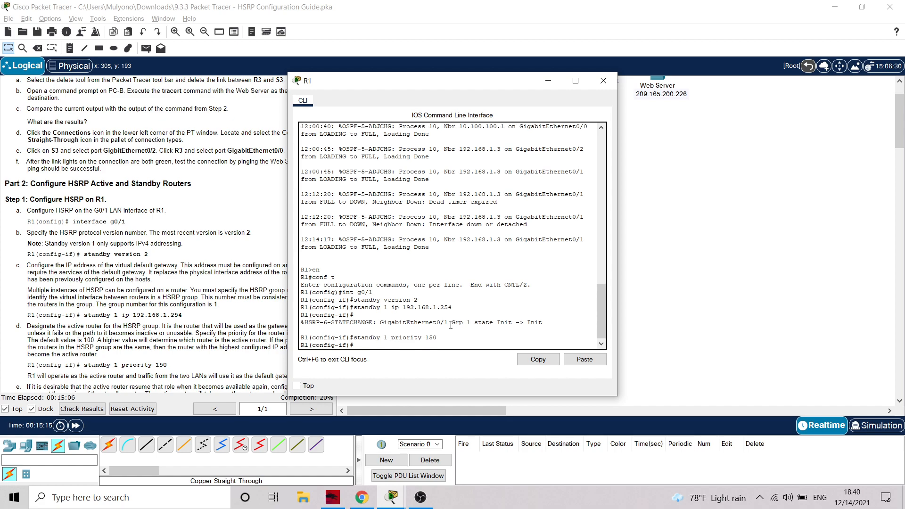
# Enable preemption for HSRP group 1 on R1 with standby 1 preempt
pyautogui.scroll(-3, 207, 264)
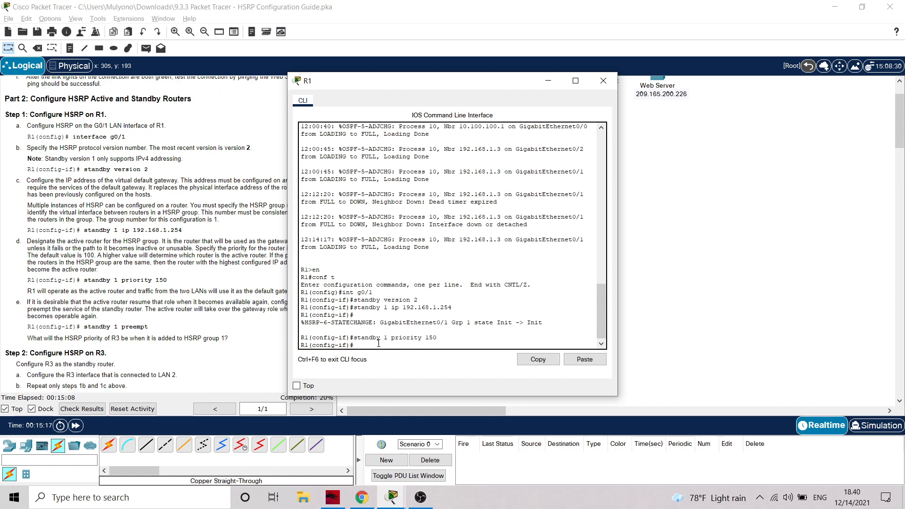
pyautogui.write('standby 1 preem')
pyautogui.press('BackSpace')
pyautogui.write('pt')
pyautogui.press('Return')
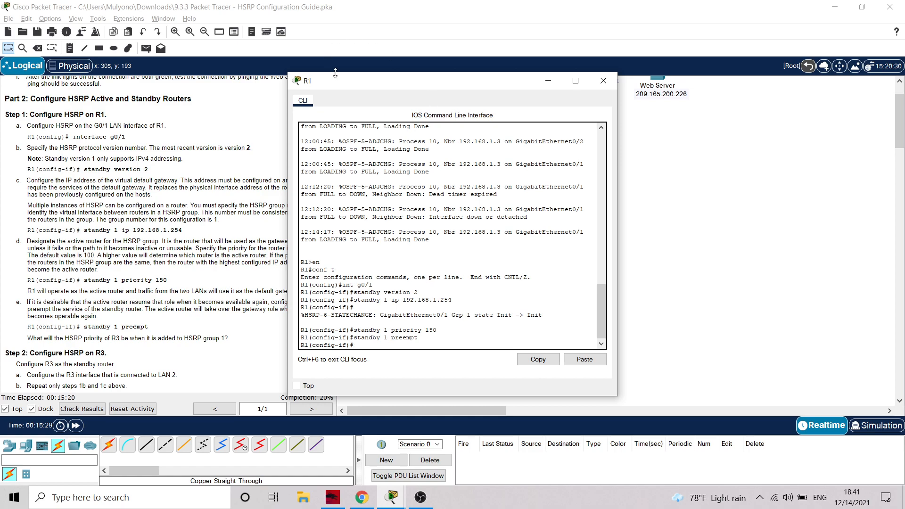
# Review the lab instructions for configuring HSRP on R3 and close R1's window
pyautogui.moveTo(450, 82); pyautogui.dragTo(604, 77)
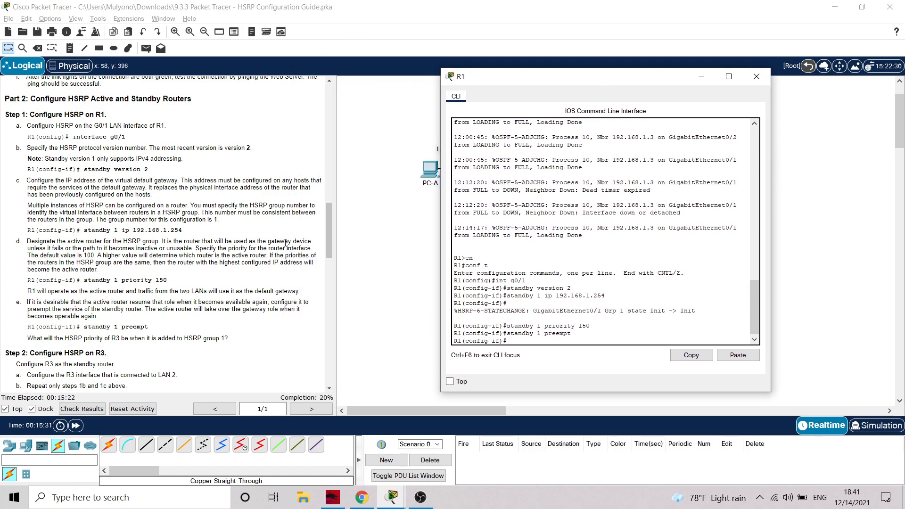
pyautogui.scroll(-1, 187, 288)
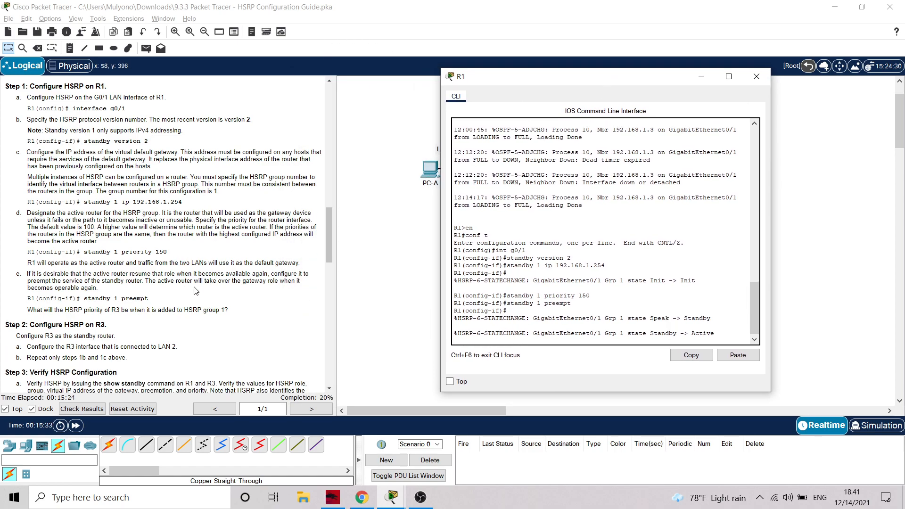
pyautogui.scroll(-2, 198, 288)
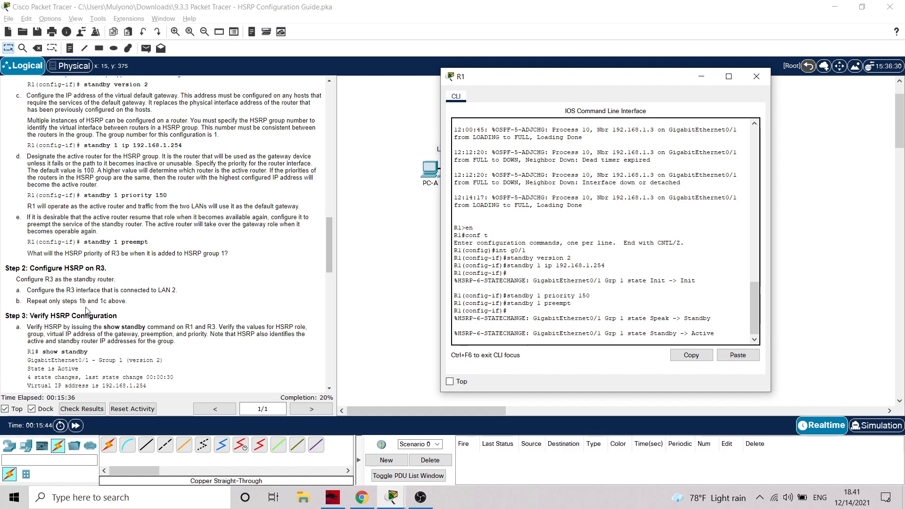
pyautogui.scroll(3, 142, 302)
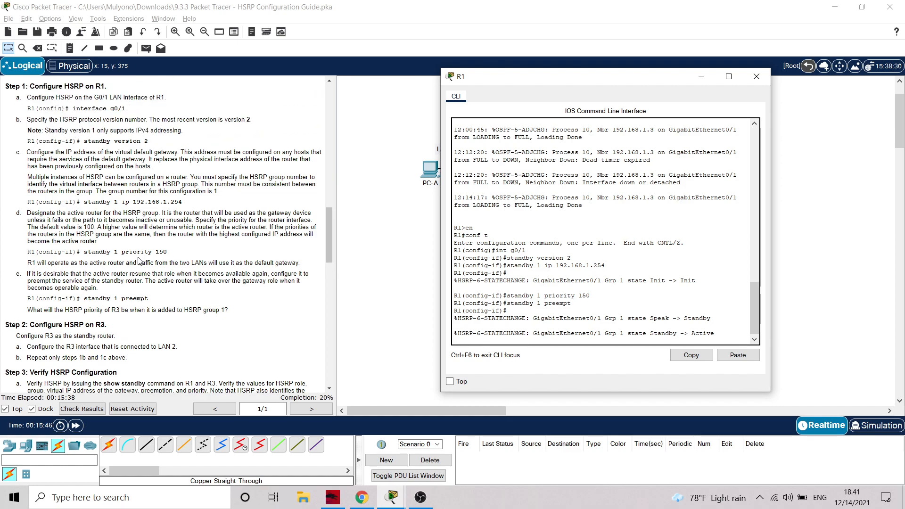
pyautogui.click(757, 77)
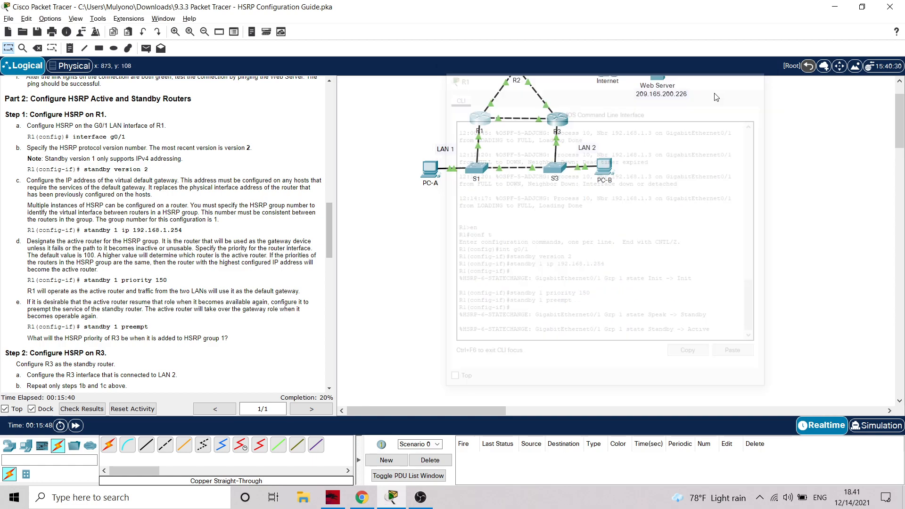
# Open R3's command line and enter global configuration mode
pyautogui.click(559, 120)
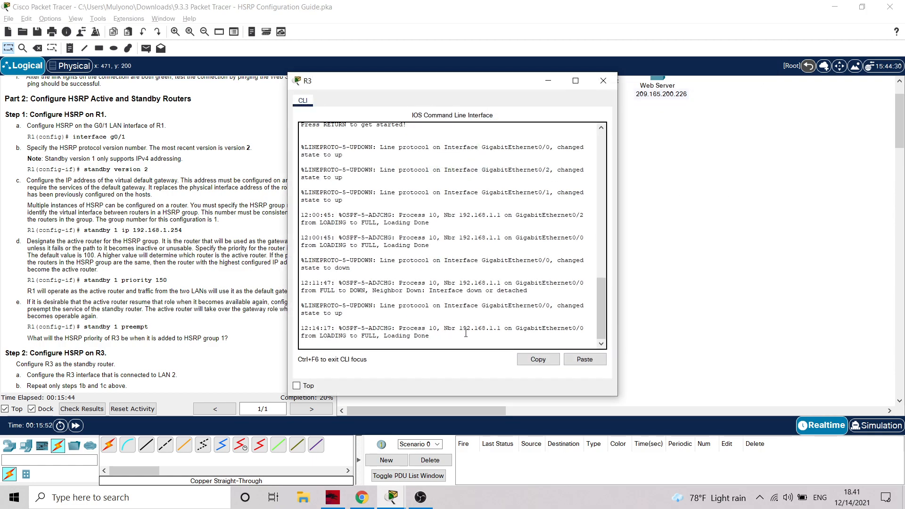
pyautogui.press('Return')
pyautogui.write('en')
pyautogui.press('Return')
pyautogui.write('conf')
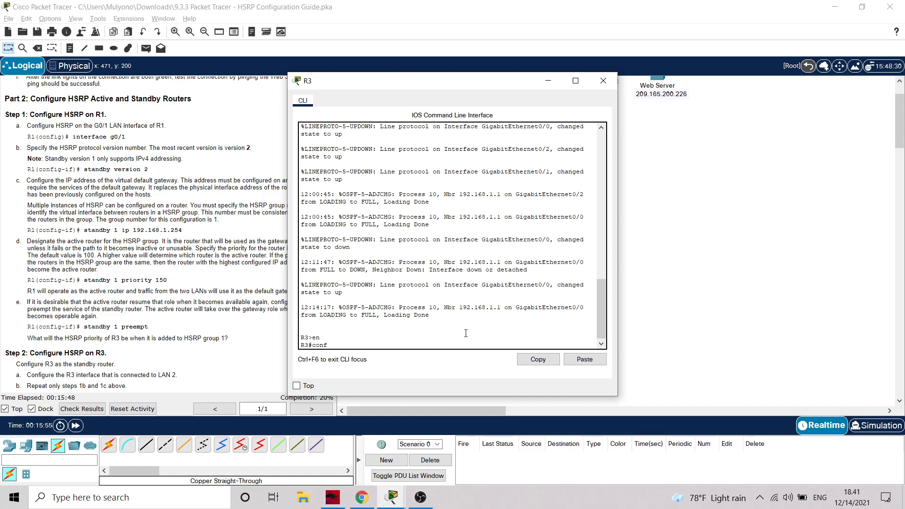
pyautogui.write(' t')
pyautogui.press('Return')
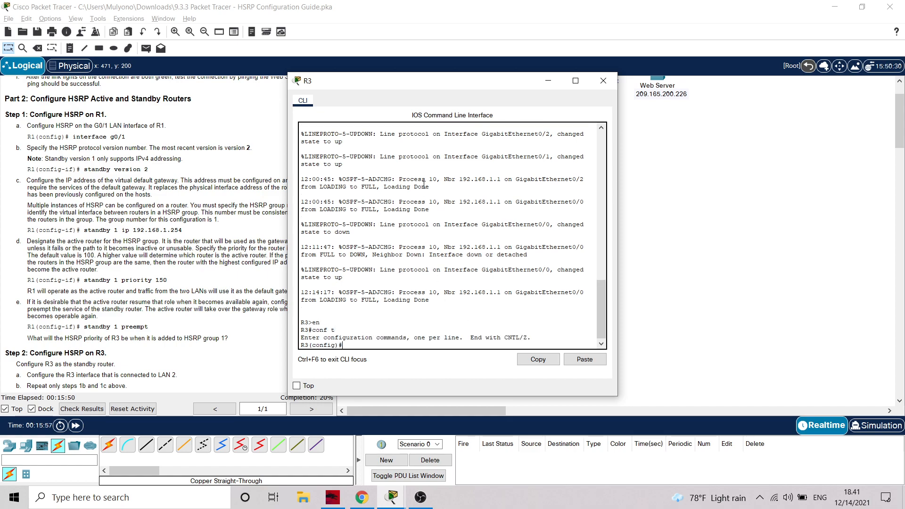
# Check which R3 port connects to LAN 2 in the topology and enter interface g0/0 configuration on R3
pyautogui.moveTo(515, 85); pyautogui.dragTo(634, 174)
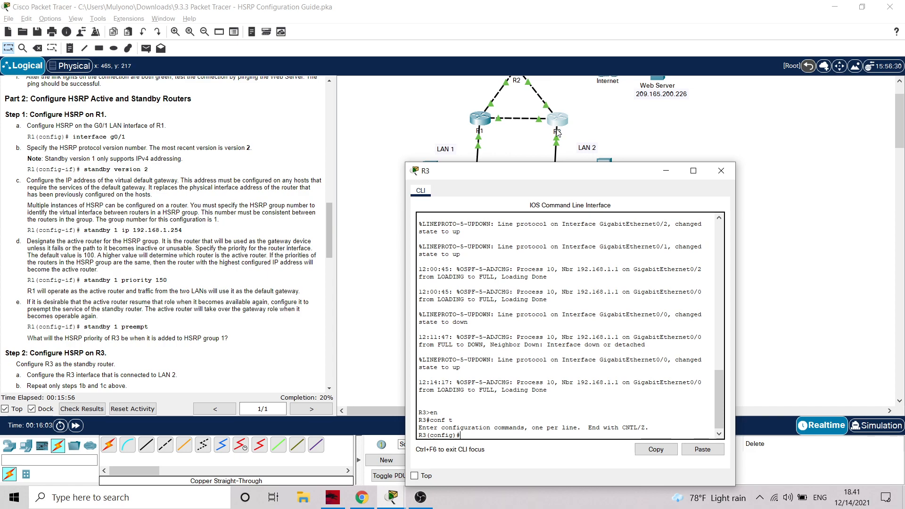
pyautogui.click(557, 136)
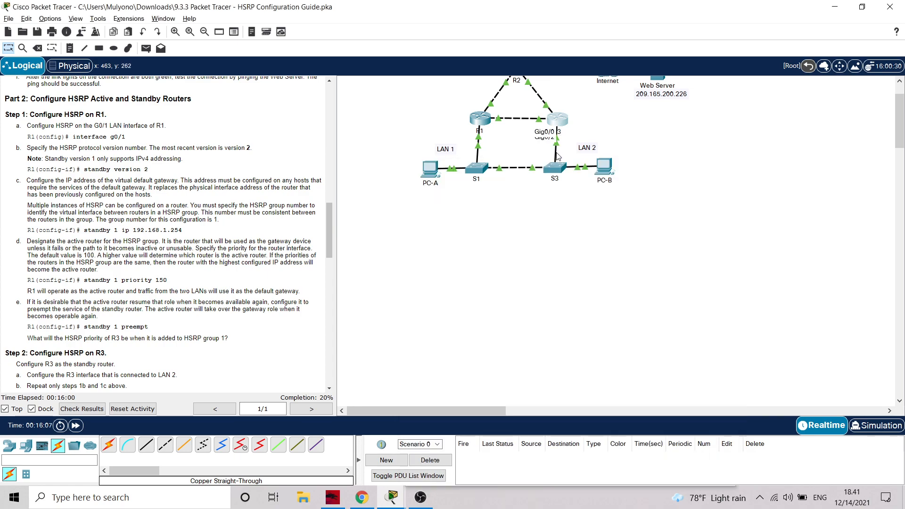
pyautogui.moveTo(392, 498)
pyautogui.click(469, 402)
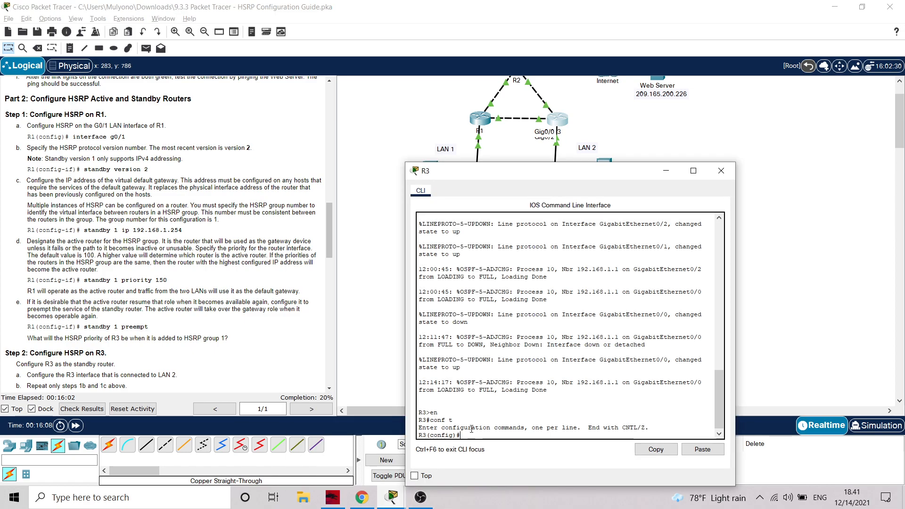
pyautogui.write('int g0/0')
pyautogui.press('Return')
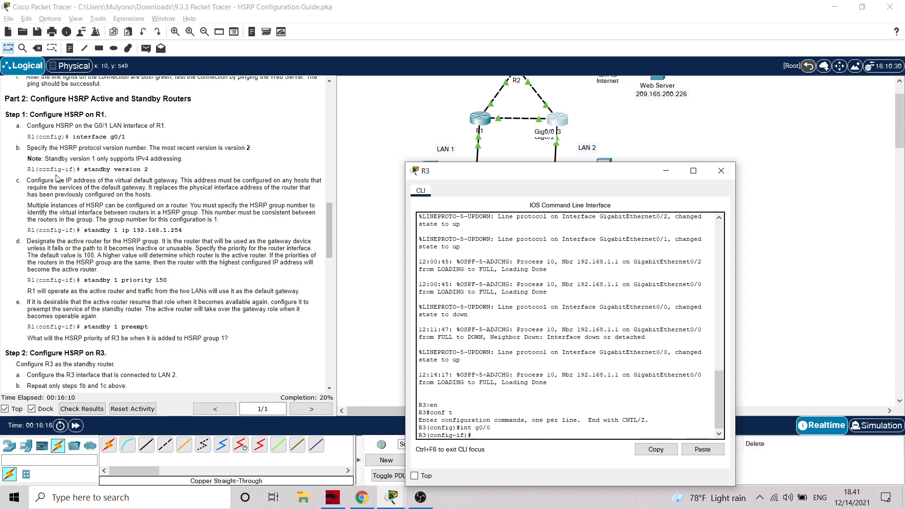
# Set HSRP version 2 and the group 1 virtual gateway address 192.168.1.254 on R3's g0/0 interface
pyautogui.write('standby version 2')
pyautogui.press('Return')
pyautogui.write('standby11 ')
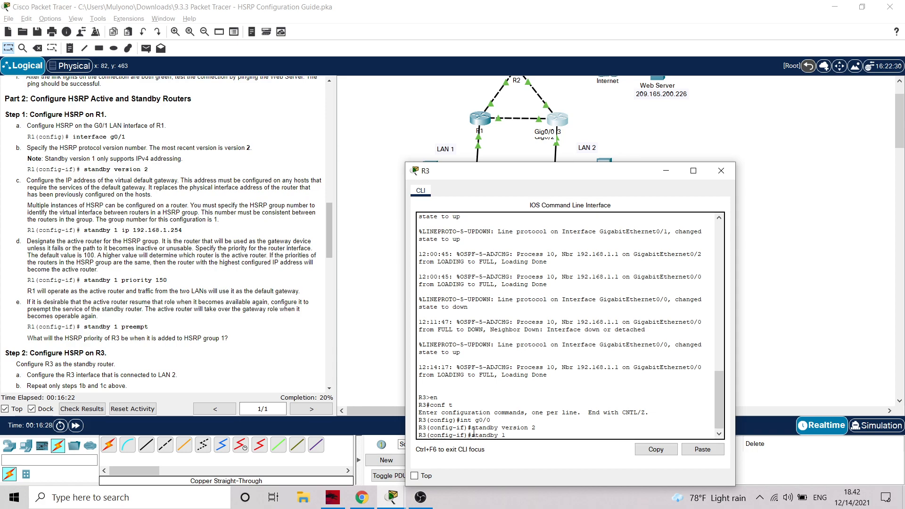
pyautogui.write('ip 192.168.1.254')
pyautogui.press('Return')
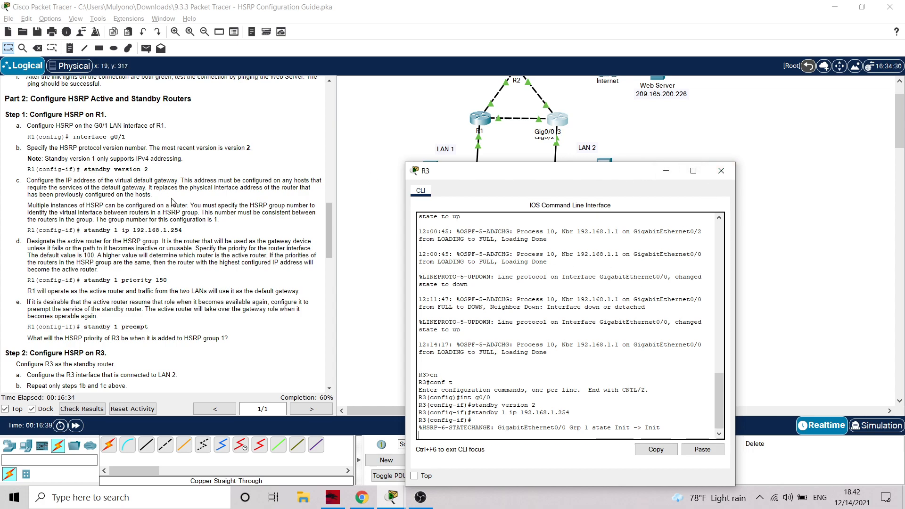
# Close R3's window, open R1's command line and exit from interface configuration to privileged EXEC mode
pyautogui.scroll(-9, 173, 203)
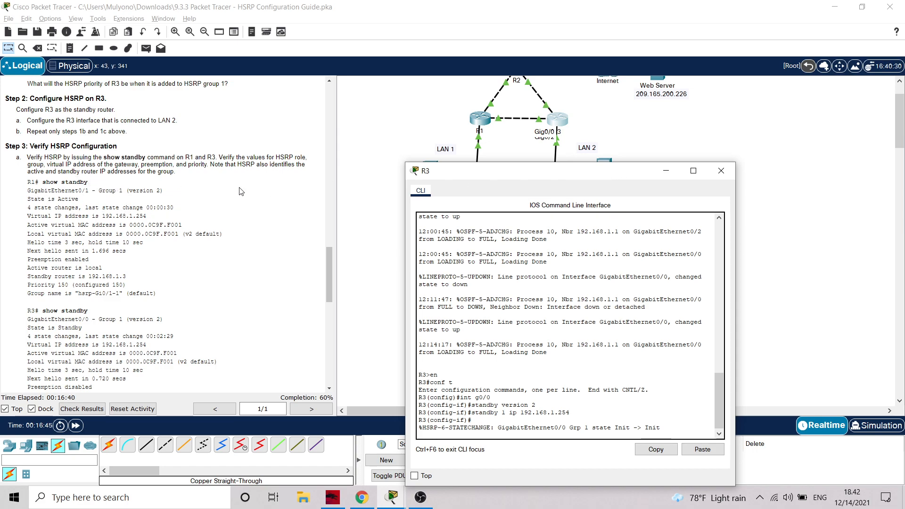
pyautogui.click(724, 174)
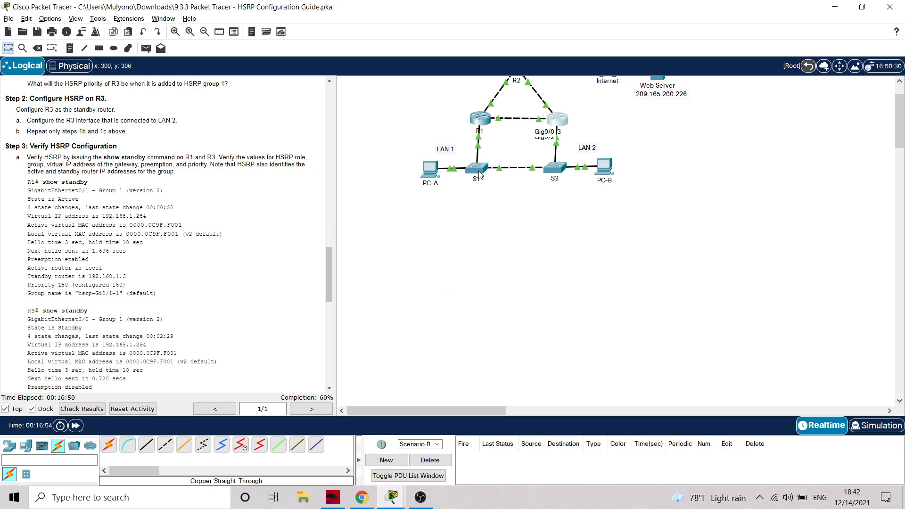
pyautogui.click(479, 121)
pyautogui.click(426, 328)
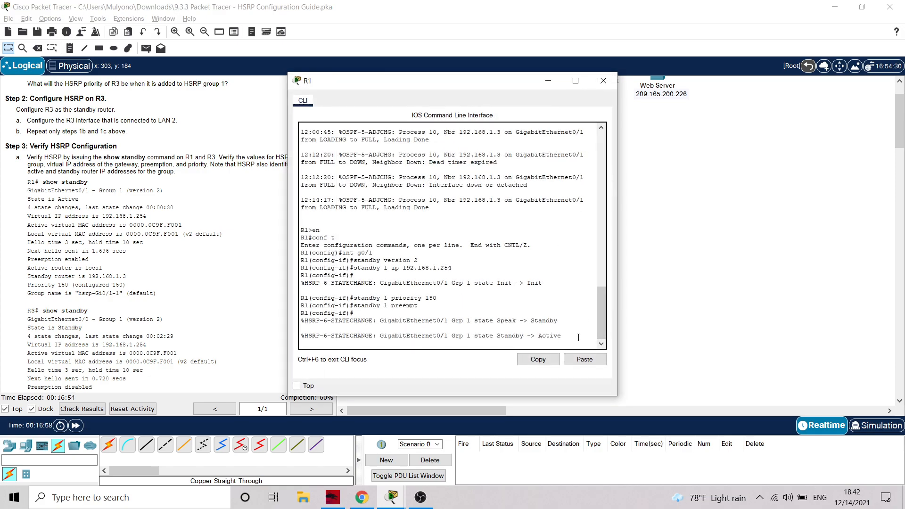
pyautogui.press('Return')
pyautogui.write('exirt')
pyautogui.press('Return')
pyautogui.write('exit')
pyautogui.press('Return')
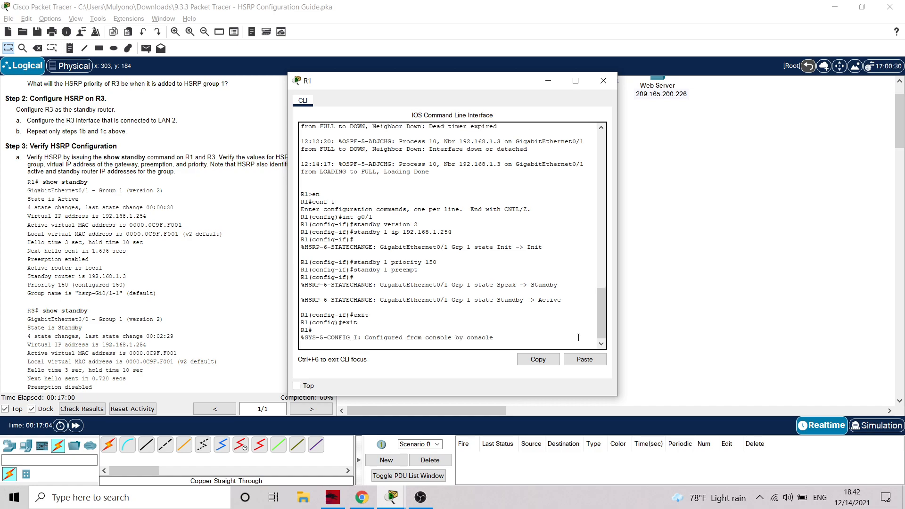
# Run show standby on R1, compare the output with the lab sample and close R1's window
pyautogui.write('sho')
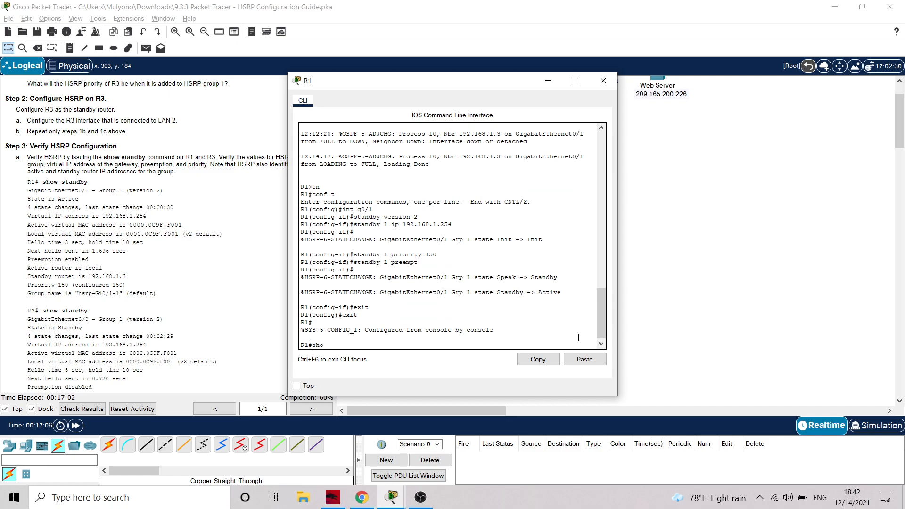
pyautogui.write('w standby')
pyautogui.press('Return')
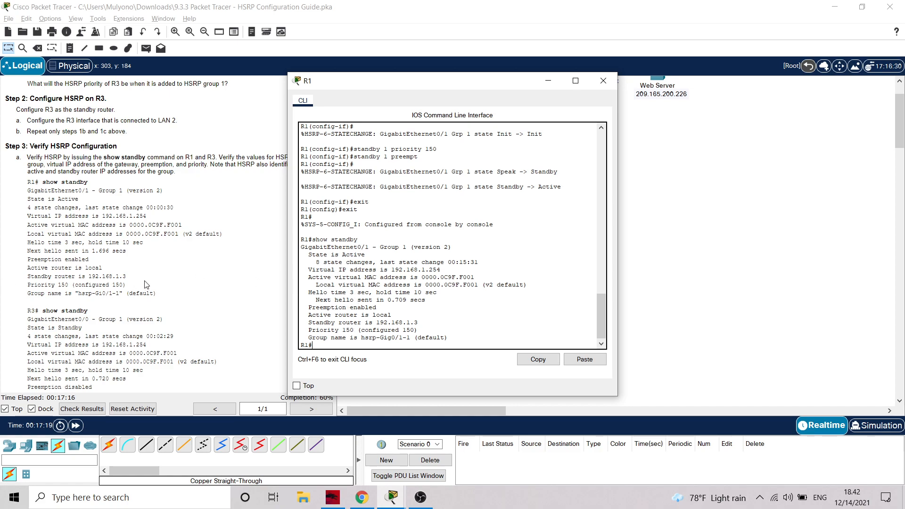
pyautogui.scroll(-1, 60, 249)
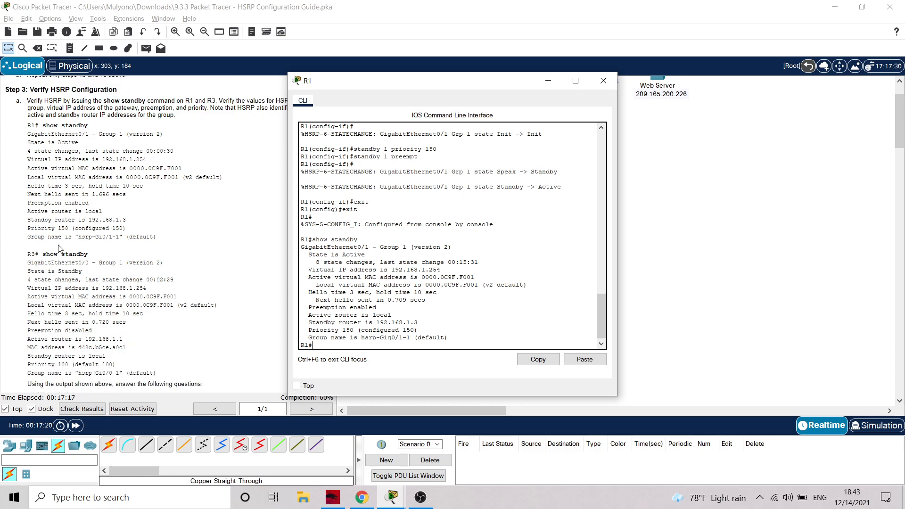
pyautogui.click(604, 84)
# Open R3's command line and exit from interface configuration to privileged EXEC mode
pyautogui.click(558, 118)
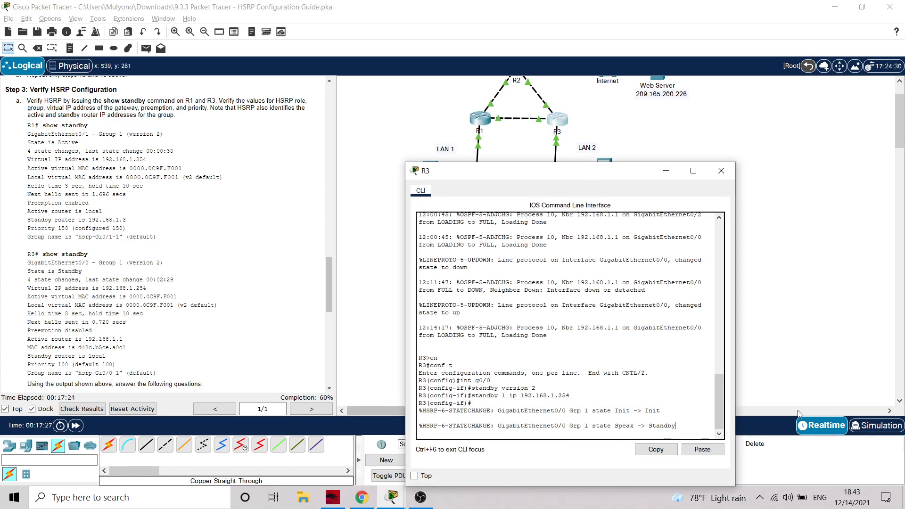
pyautogui.press('Return')
pyautogui.write('esxit')
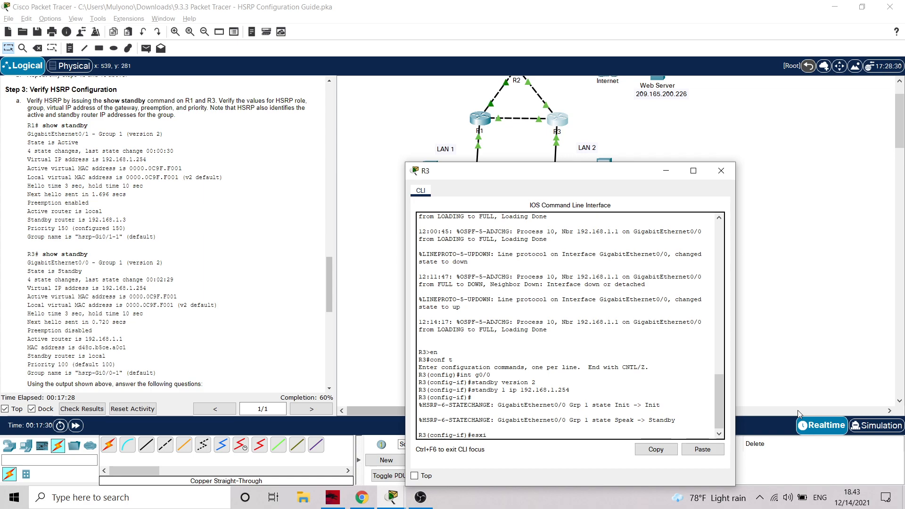
pyautogui.press('BackSpace')
pyautogui.press('BackSpace')
pyautogui.write('xit')
pyautogui.press('Return')
pyautogui.write('ex')
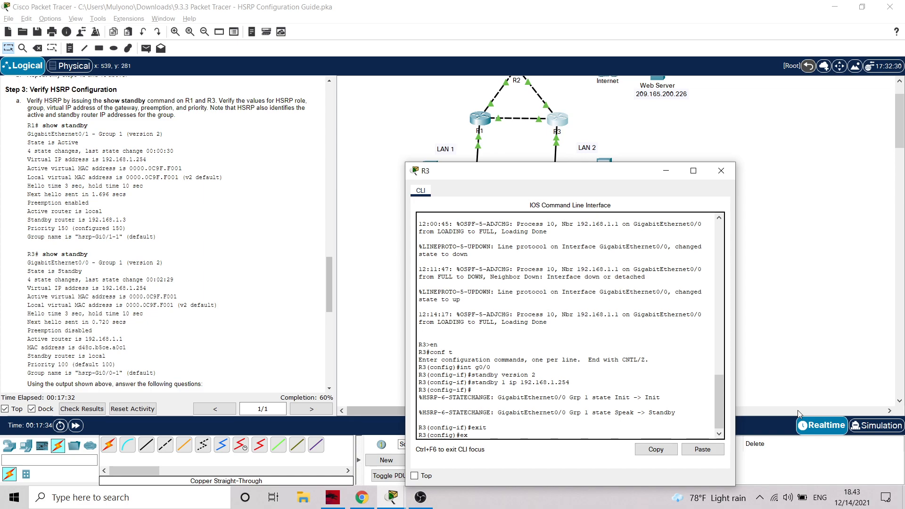
pyautogui.write('it')
pyautogui.press('Return')
pyautogui.press('Return')
# Run show standby on R3 and review its HSRP state, virtual IP, preemption and priority
pyautogui.write('show s')
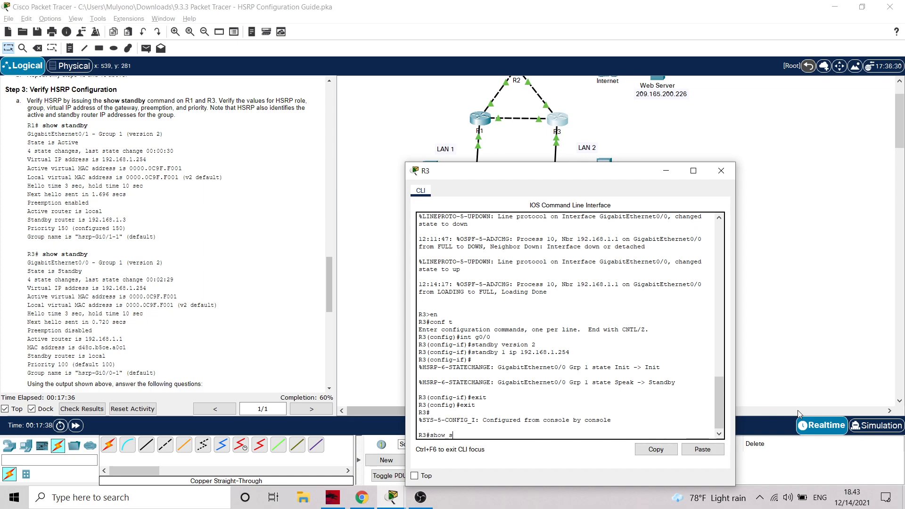
pyautogui.write('tad')
pyautogui.press('BackSpace')
pyautogui.press('BackSpace')
pyautogui.press('BackSpace')
pyautogui.press('Return')
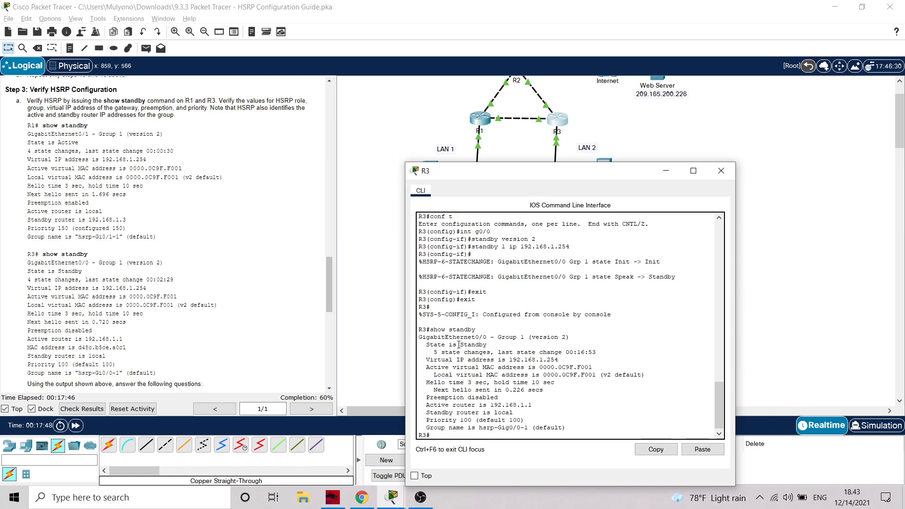
pyautogui.scroll(4, 519, 251)
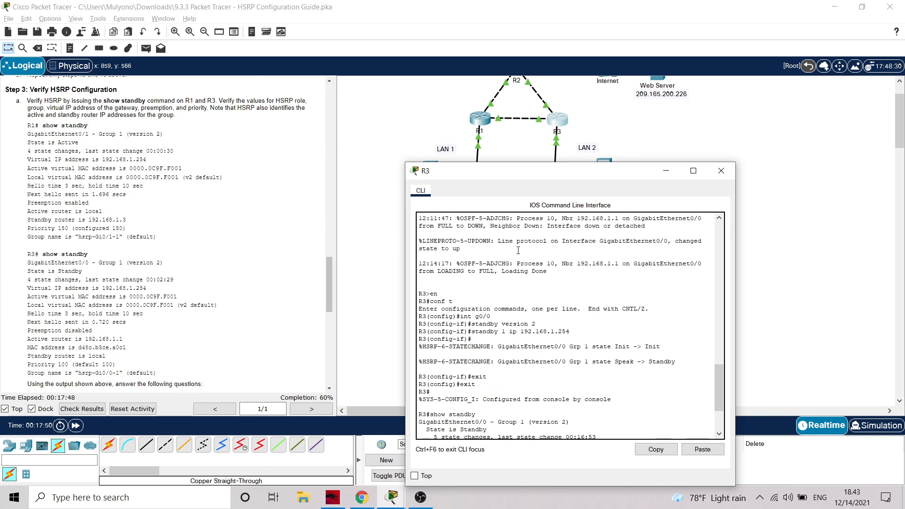
pyautogui.scroll(-4, 499, 241)
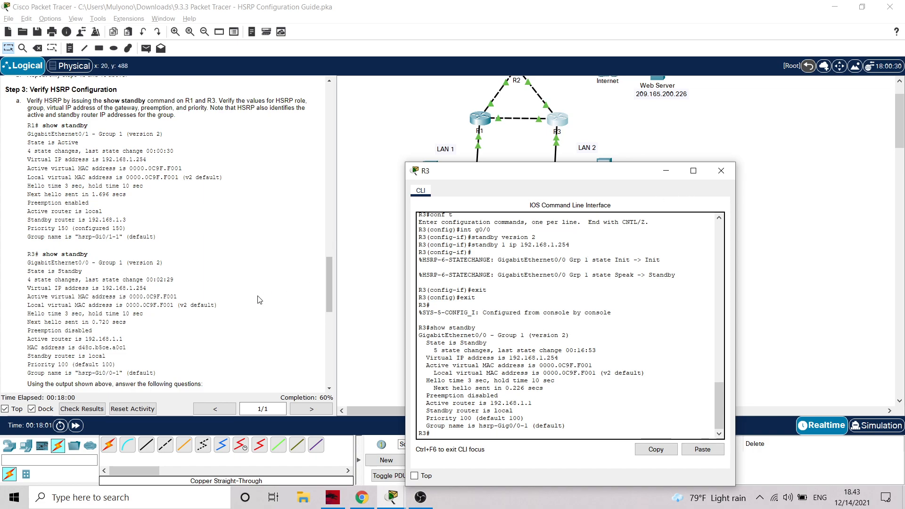
# Run show standby brief on R1 and move its window aside to compare the summary with the lab instructions
pyautogui.scroll(-4, 261, 300)
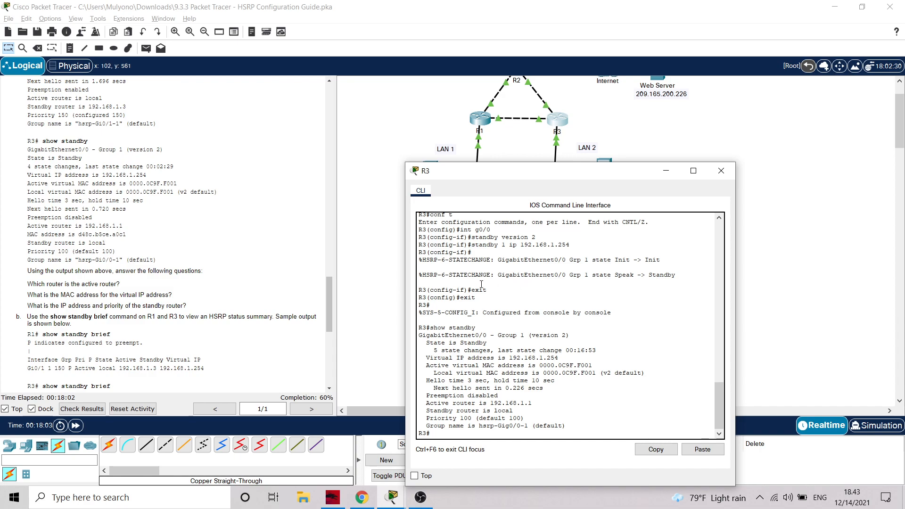
pyautogui.scroll(-2, 198, 299)
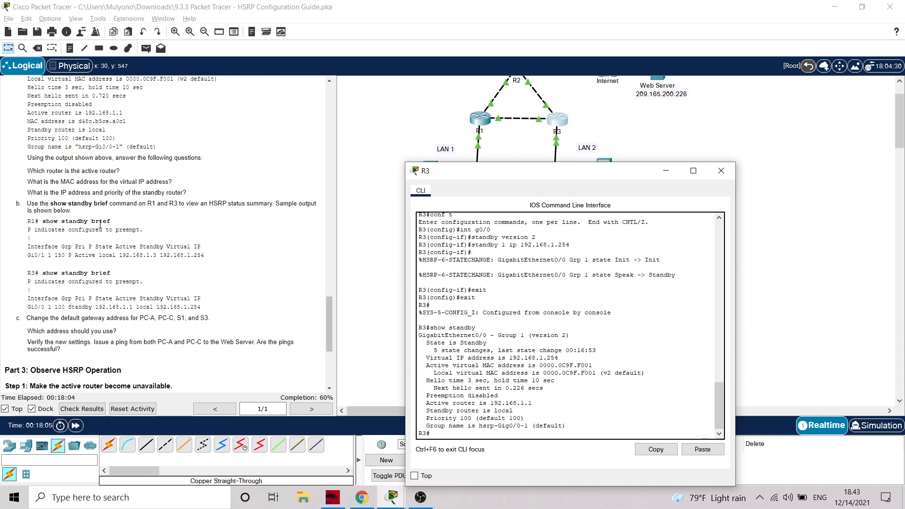
pyautogui.click(666, 176)
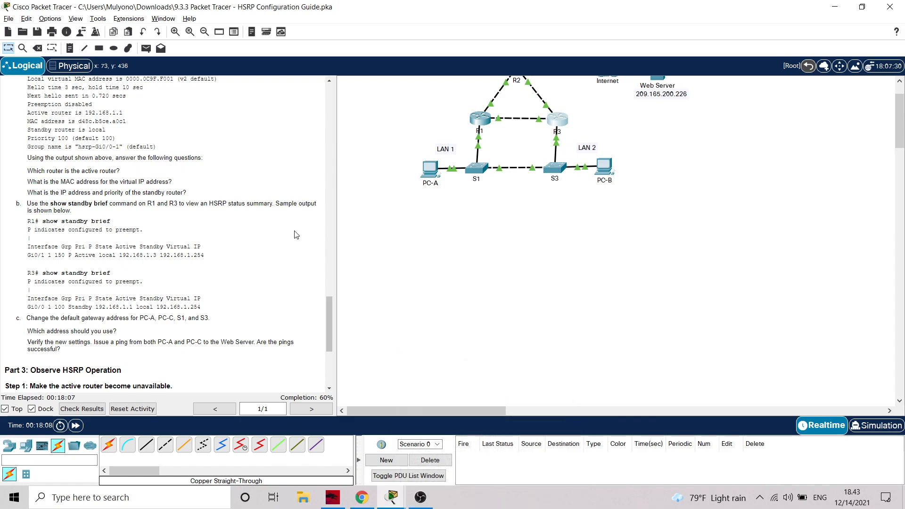
pyautogui.click(481, 119)
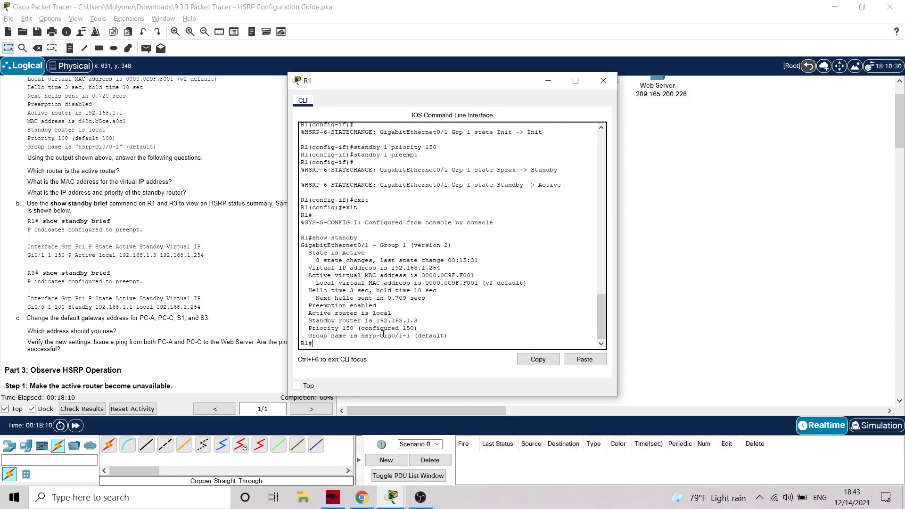
pyautogui.write('show standby brief')
pyautogui.press('Return')
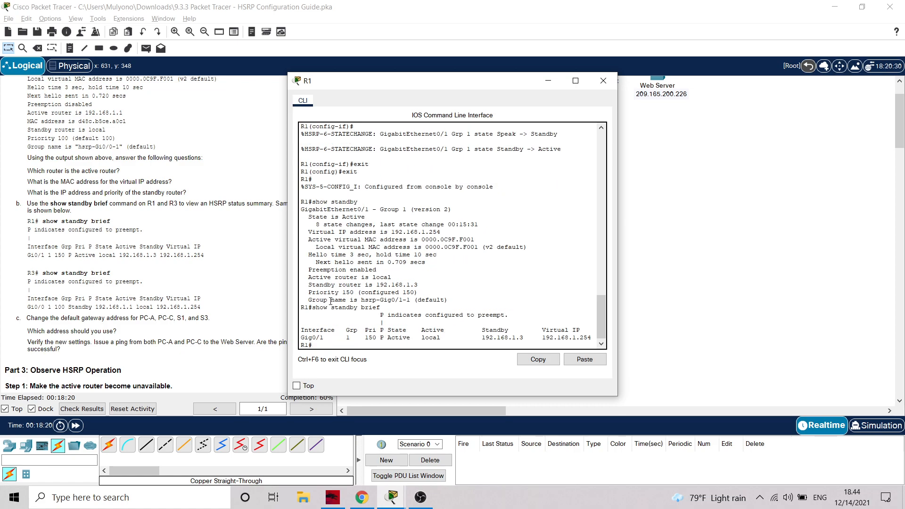
pyautogui.moveTo(455, 89); pyautogui.dragTo(610, 81)
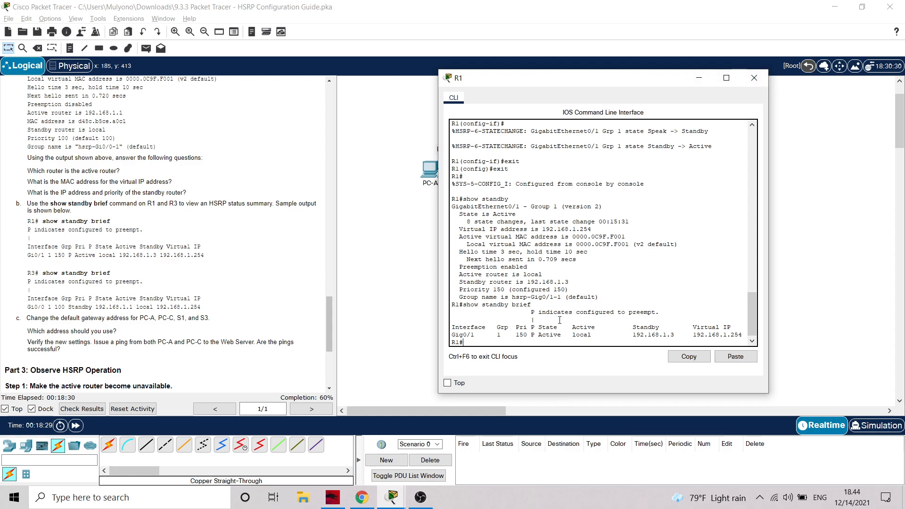
# Copy the show standby brief command from R1's command line, run it on R3 and minimize R3's window
pyautogui.moveTo(527, 306); pyautogui.dragTo(465, 305)
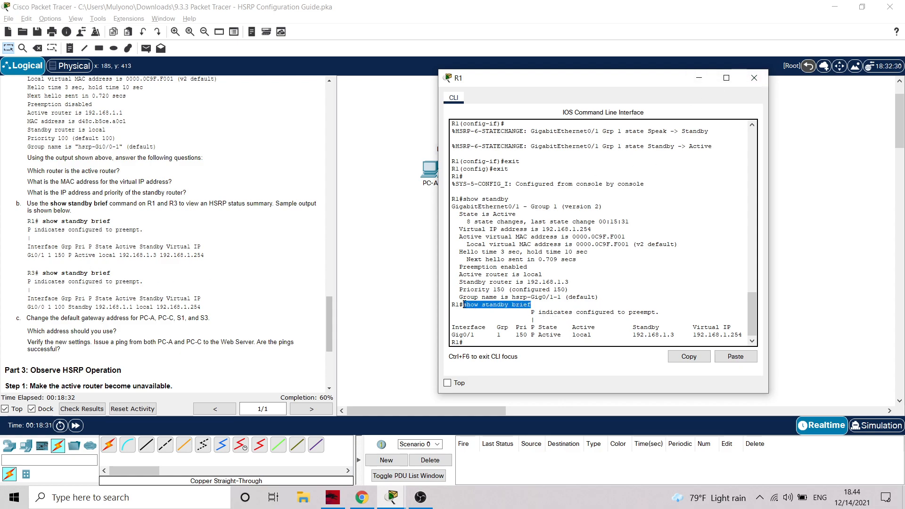
pyautogui.rightClick(480, 307)
pyautogui.click(503, 313)
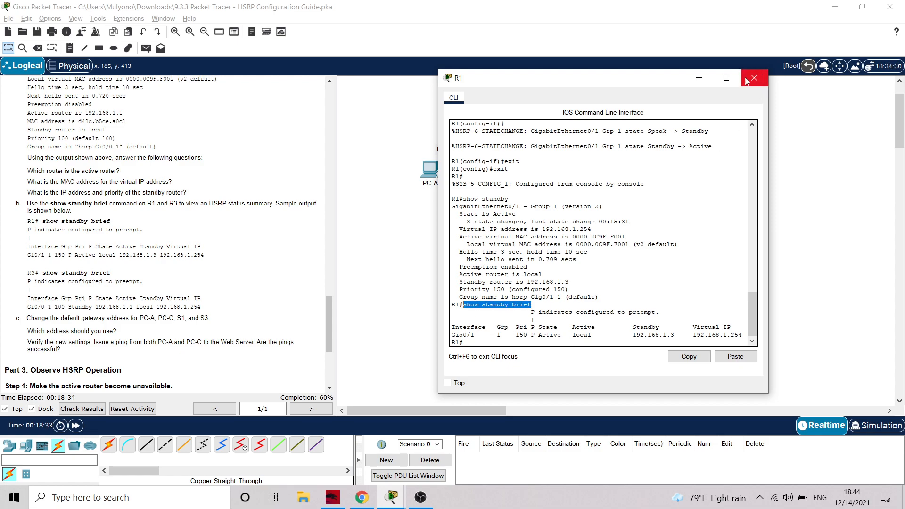
pyautogui.click(699, 78)
pyautogui.moveTo(384, 496)
pyautogui.click(426, 448)
pyautogui.rightClick(470, 433)
pyautogui.click(490, 451)
pyautogui.press('Return')
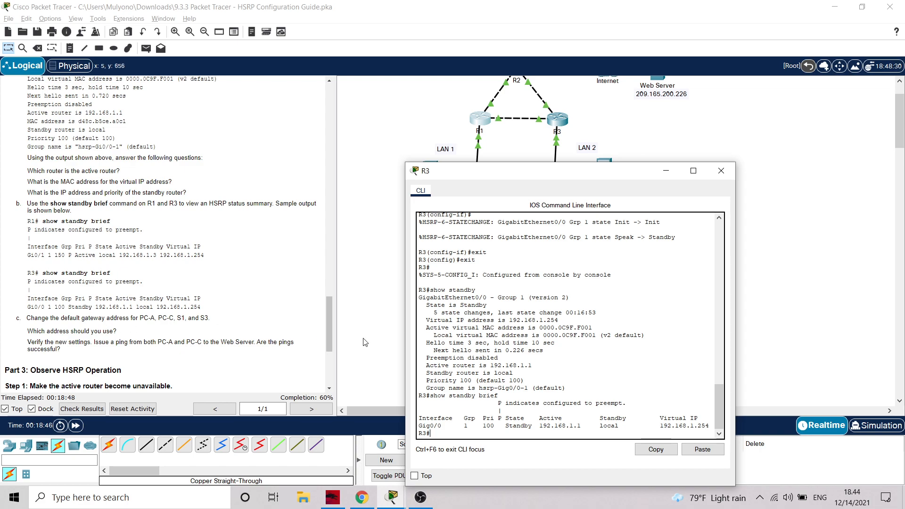
pyautogui.click(670, 174)
# Set PC-A's IPv4 default gateway to the virtual address 192.168.1.254 and close its window
pyautogui.scroll(-3, 147, 259)
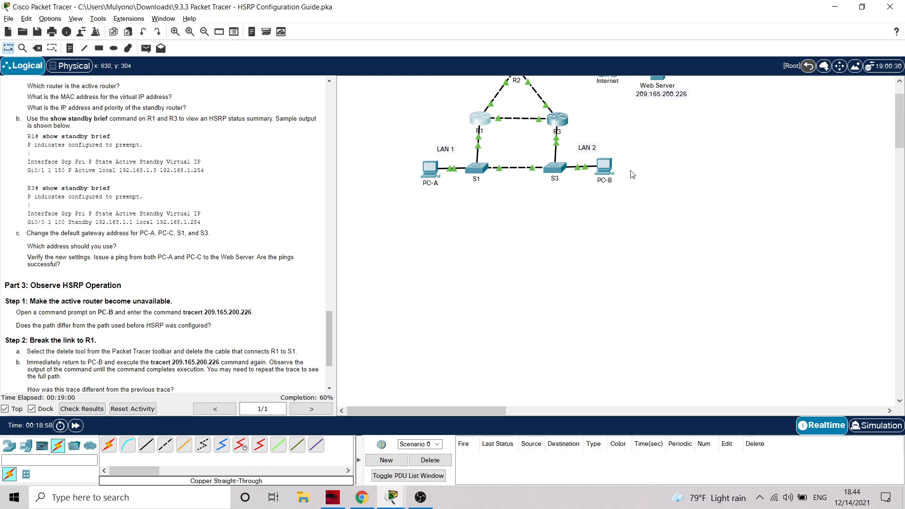
pyautogui.scroll(1, 651, 149)
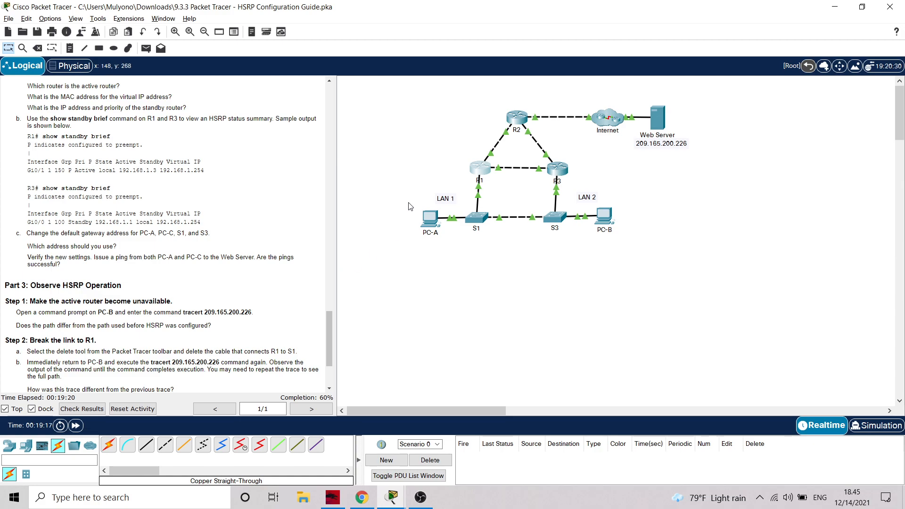
pyautogui.click(429, 221)
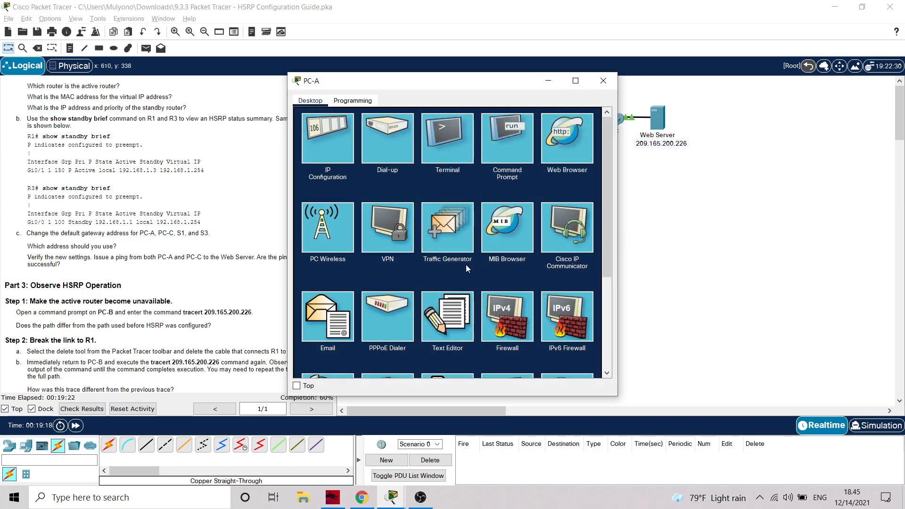
pyautogui.moveTo(474, 85); pyautogui.dragTo(683, 89)
pyautogui.click(531, 138)
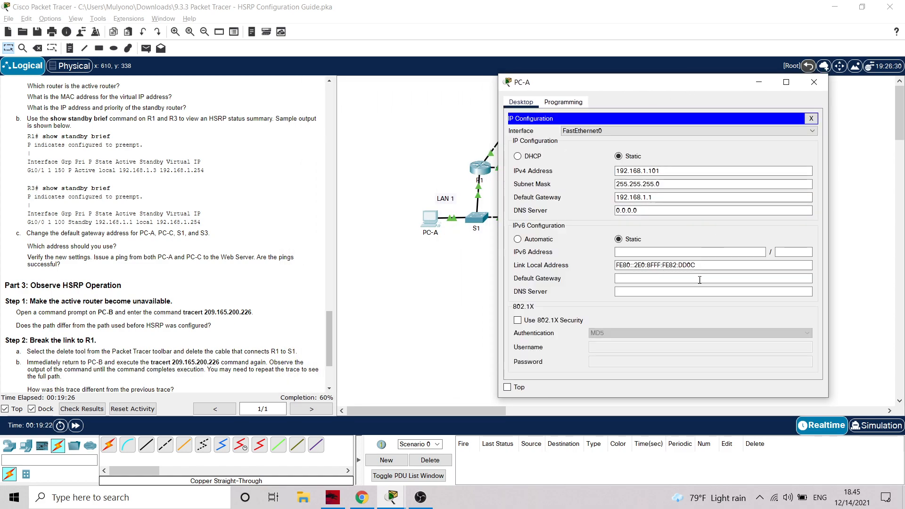
pyautogui.click(673, 198)
pyautogui.moveTo(673, 198); pyautogui.dragTo(528, 197)
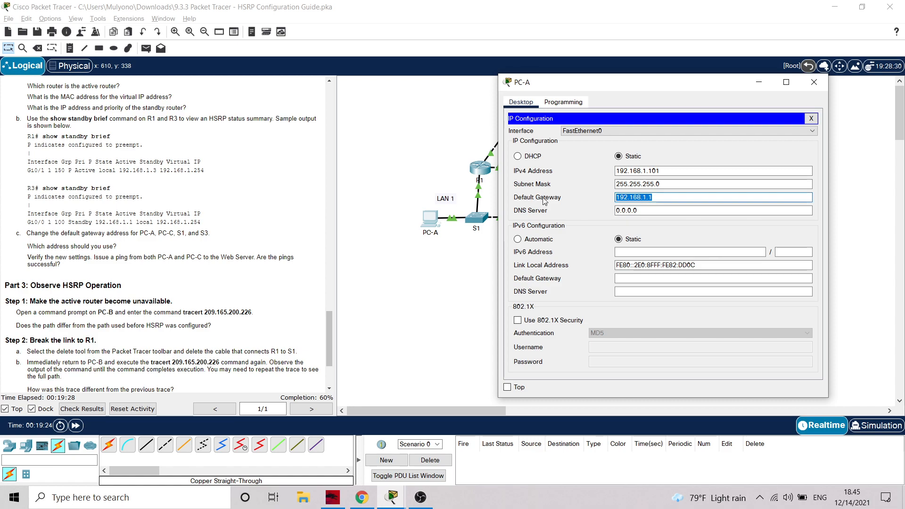
pyautogui.click(664, 201)
pyautogui.press('BackSpace')
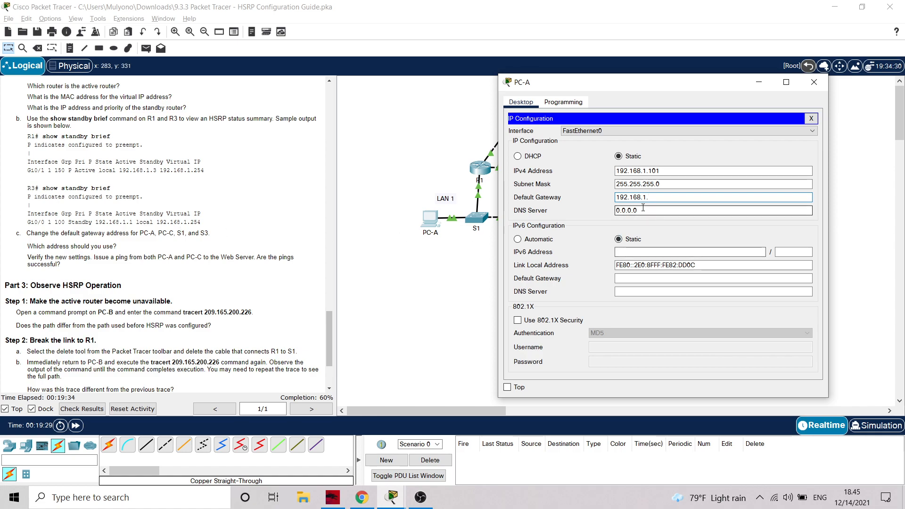
pyautogui.write('254')
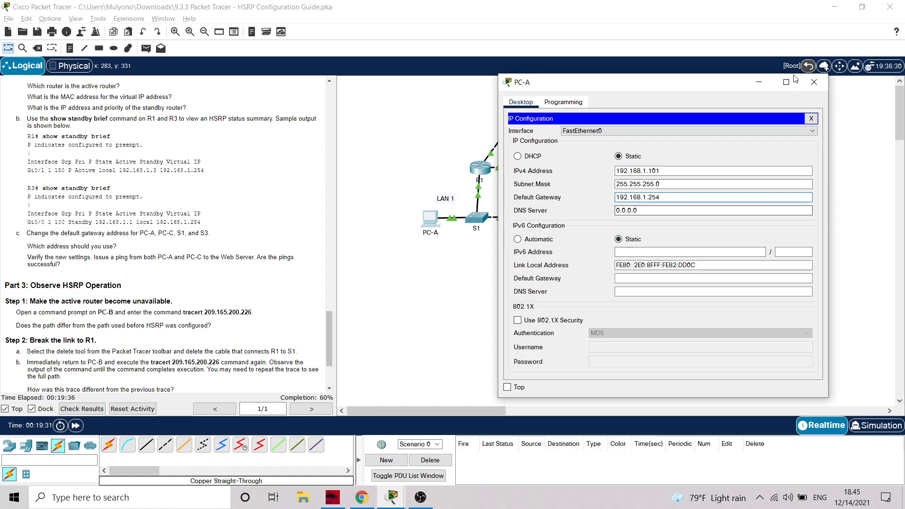
pyautogui.click(814, 82)
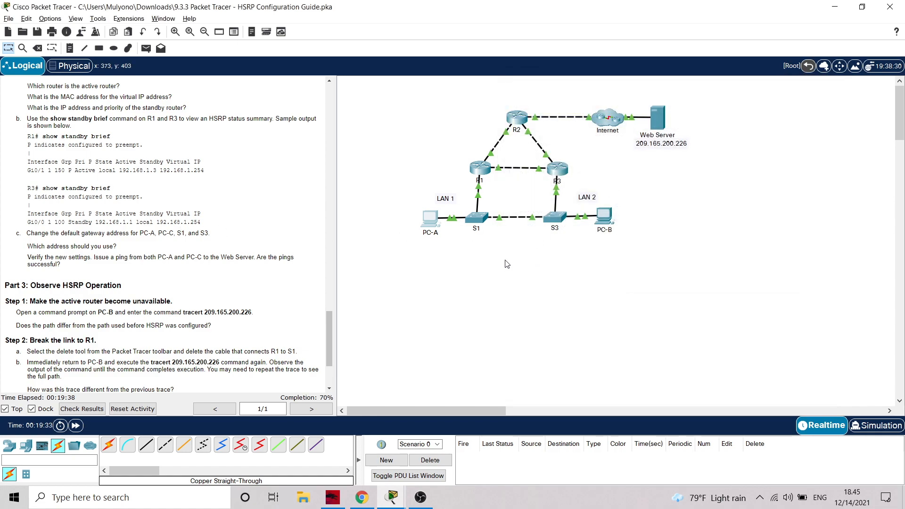
# Change PC-B's IPv4 default gateway to 192.168.1.254 and close its window
pyautogui.click(604, 216)
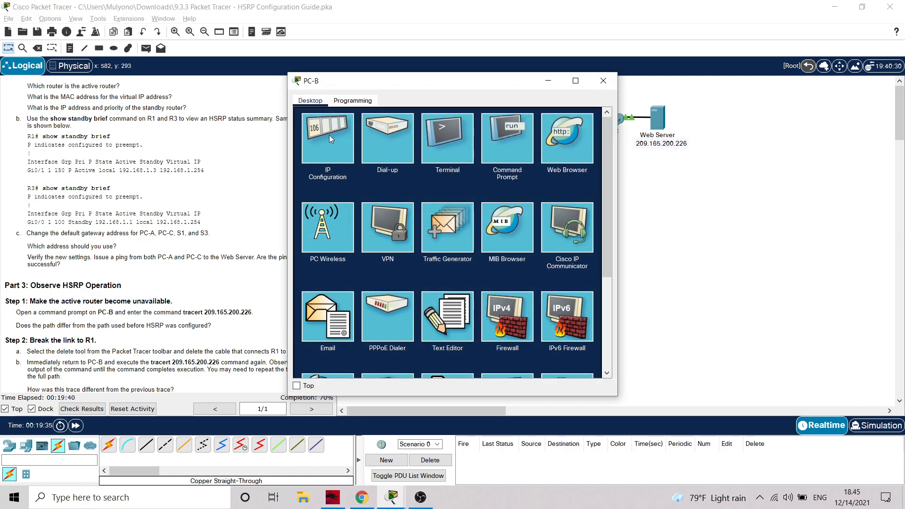
pyautogui.click(344, 137)
pyautogui.click(458, 184)
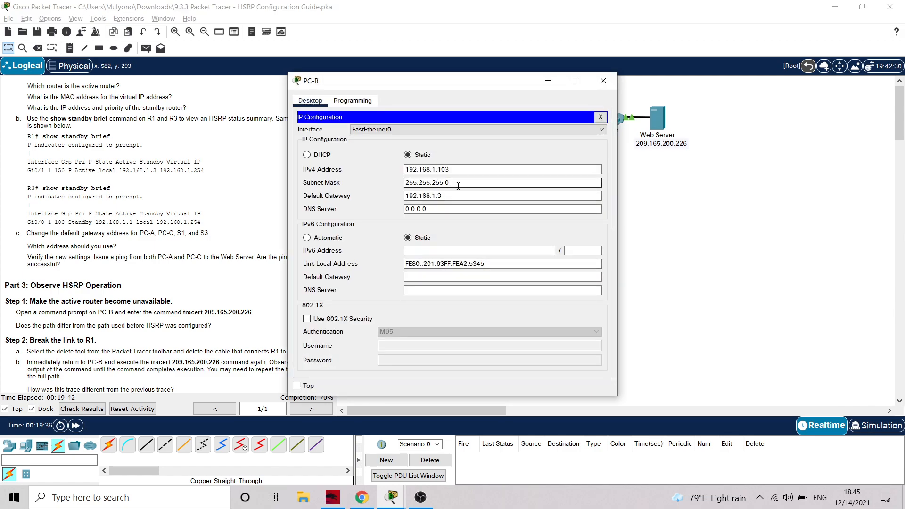
pyautogui.click(455, 196)
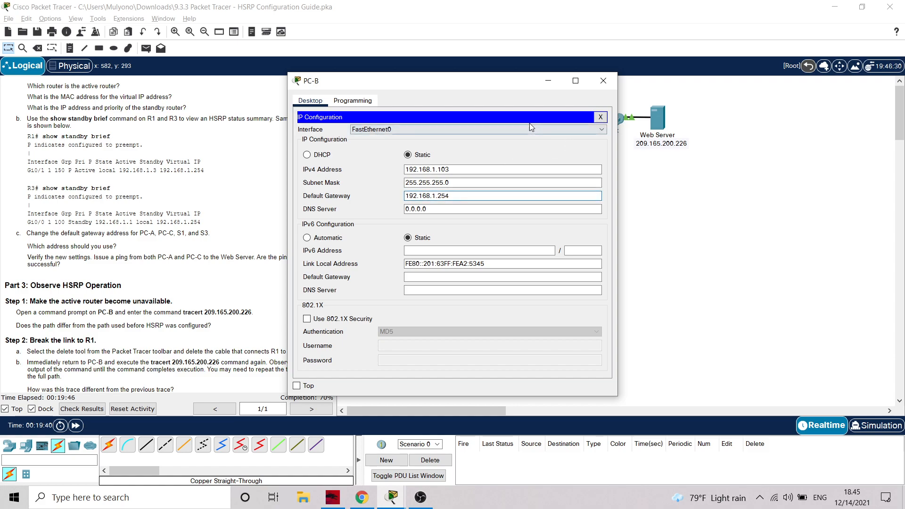
pyautogui.click(603, 80)
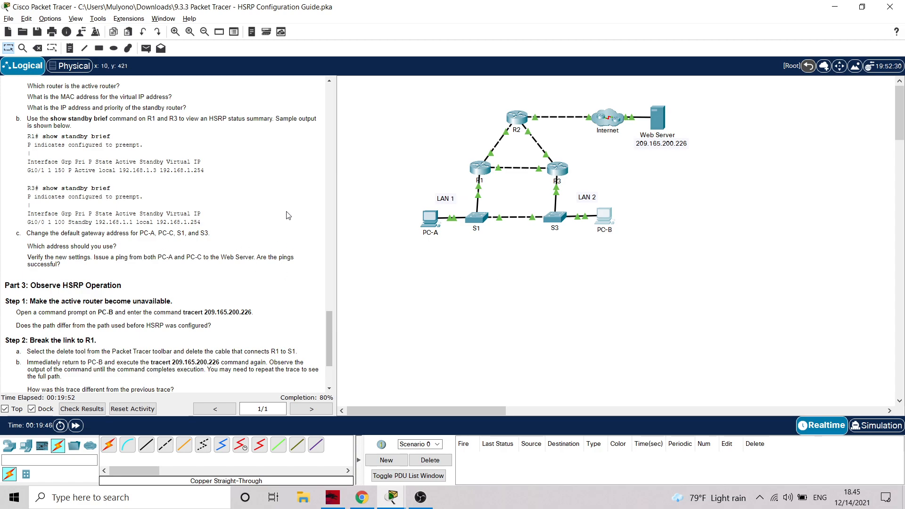
# Open S1's command line and enter global configuration mode with en and conf t
pyautogui.moveTo(468, 222)
pyautogui.click(482, 212)
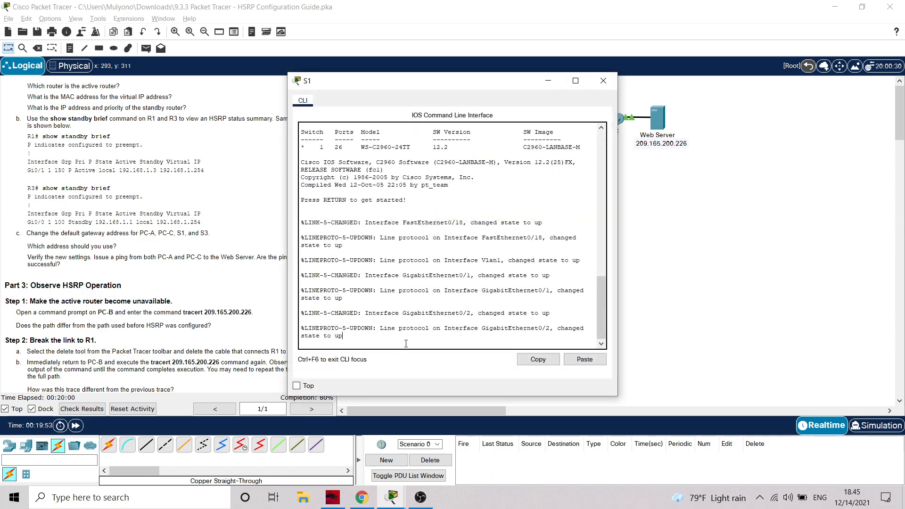
pyautogui.press('Return')
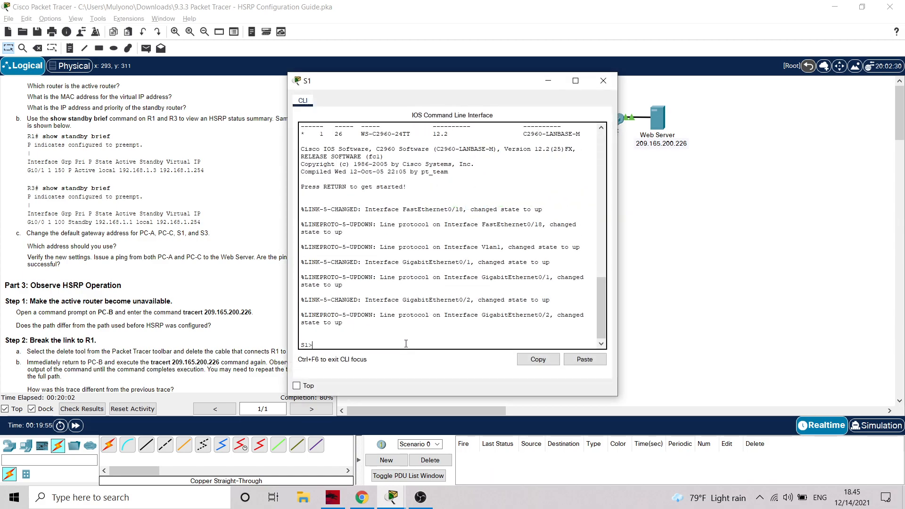
pyautogui.write('en')
pyautogui.press('Return')
pyautogui.write('conf')
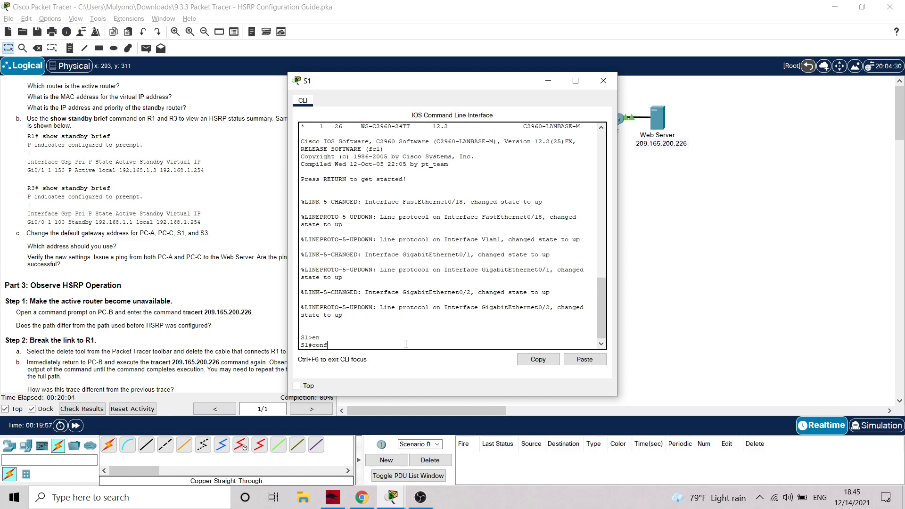
pyautogui.write(' t')
pyautogui.press('Return')
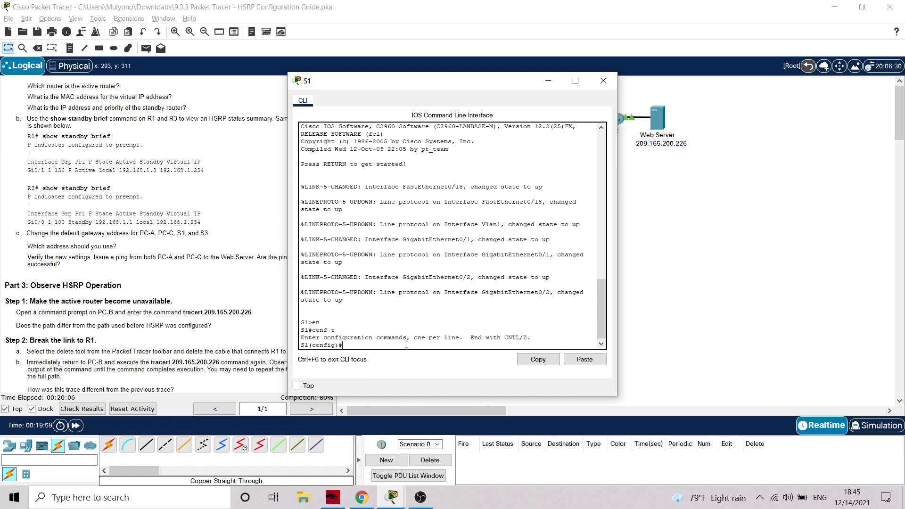
# Set S1's default gateway to the virtual address with ip default-gateway 192.168.1.254
pyautogui.write('ip defauly')
pyautogui.press('BackSpace')
pyautogui.write('t-gateway 192.168.1.')
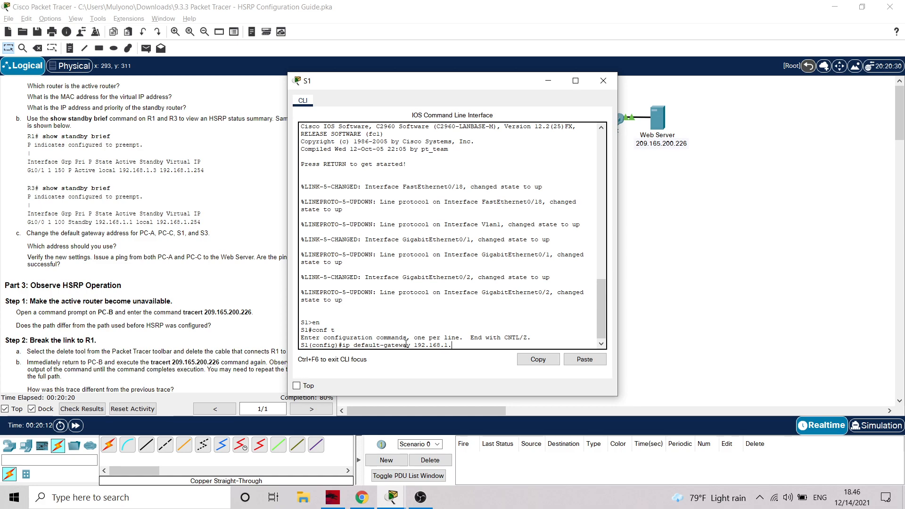
pyautogui.write('254')
pyautogui.press('Return')
# Copy the ip default-gateway 192.168.1.254 command from S1's command line and minimize S1's window
pyautogui.moveTo(469, 338); pyautogui.dragTo(339, 339)
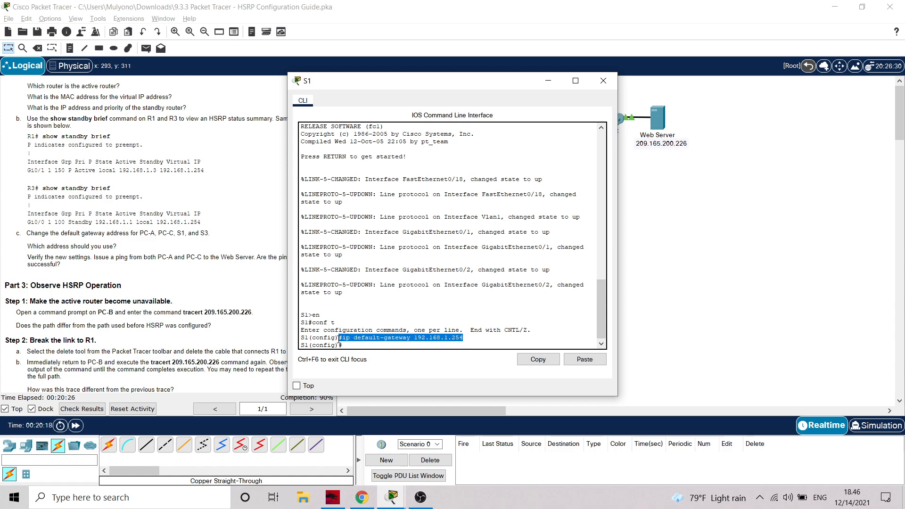
pyautogui.rightClick(366, 339)
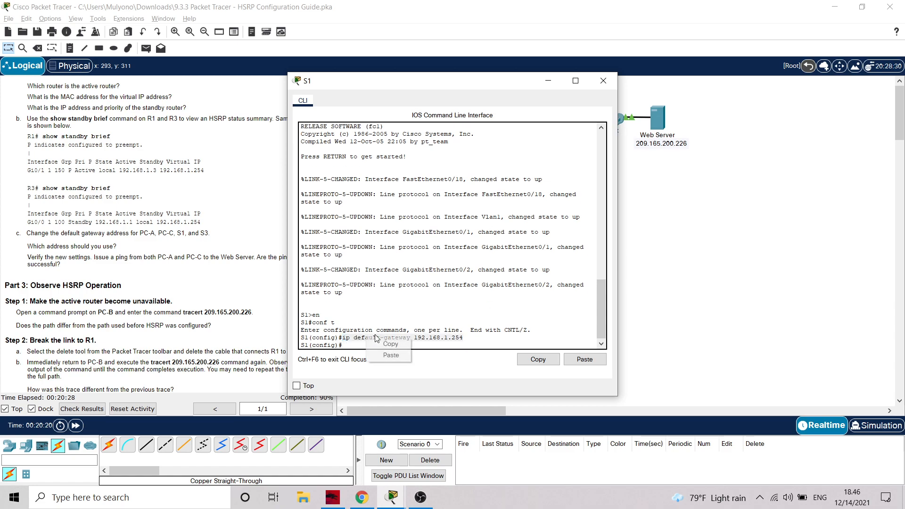
pyautogui.click(390, 355)
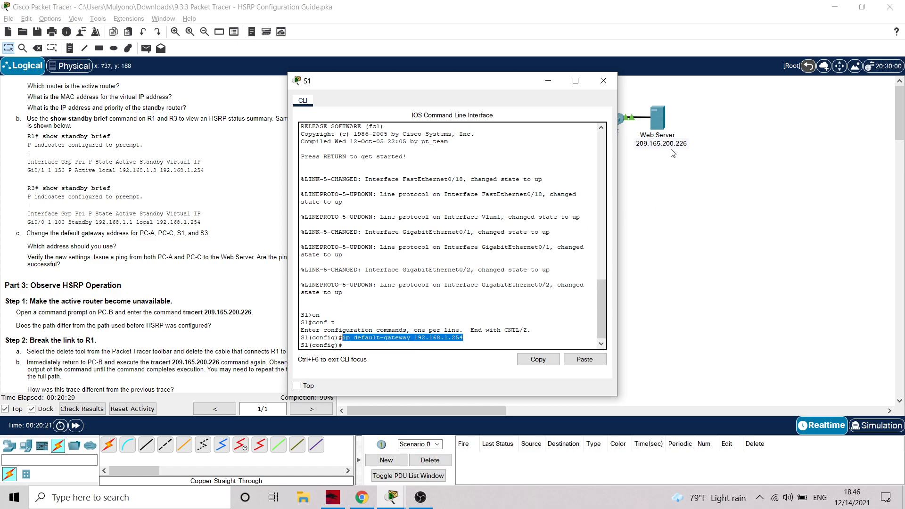
pyautogui.click(547, 83)
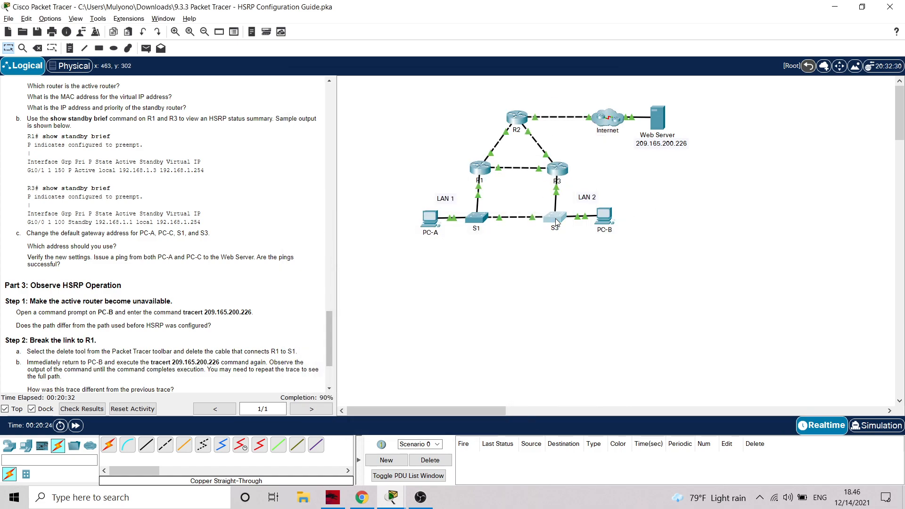
# Enter global configuration mode on S3, run the copied ip default-gateway 192.168.1.254 command and close S3's window
pyautogui.click(555, 218)
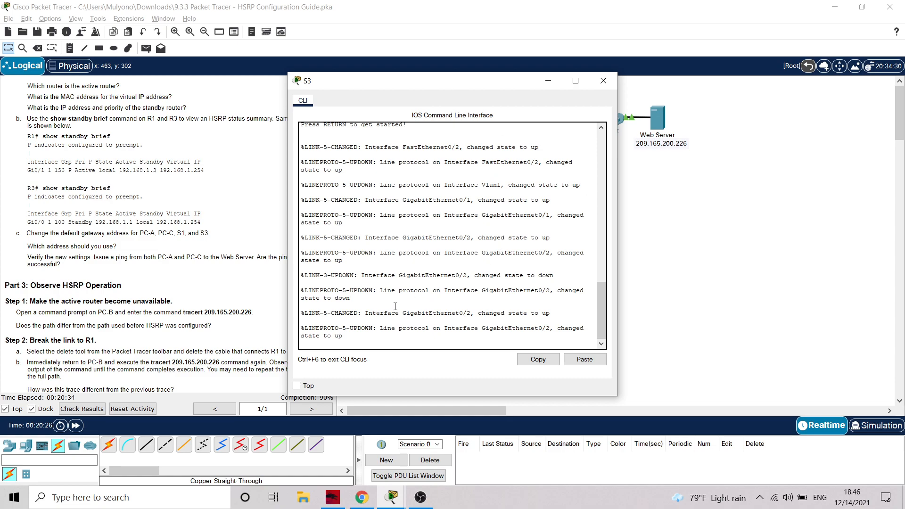
pyautogui.press('Return')
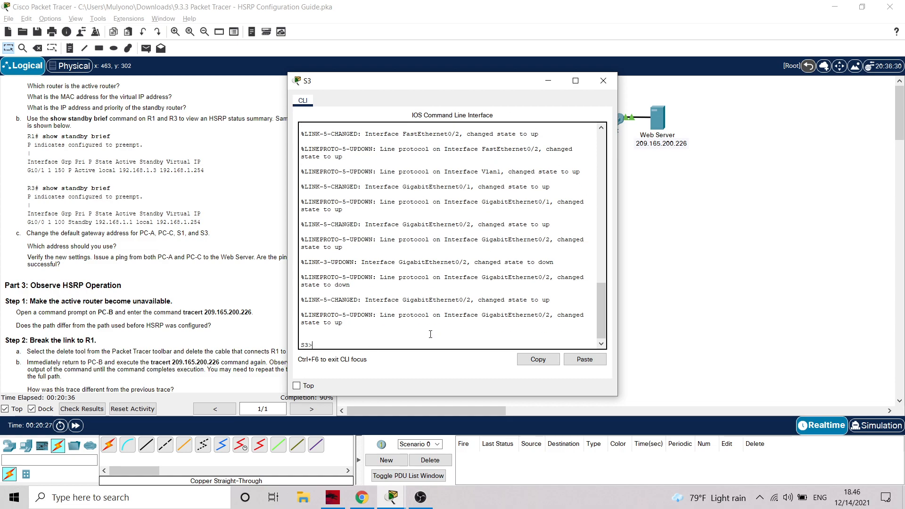
pyautogui.write('en')
pyautogui.press('Return')
pyautogui.write('conf t')
pyautogui.press('Return')
pyautogui.rightClick(395, 341)
pyautogui.click(414, 359)
pyautogui.press('Return')
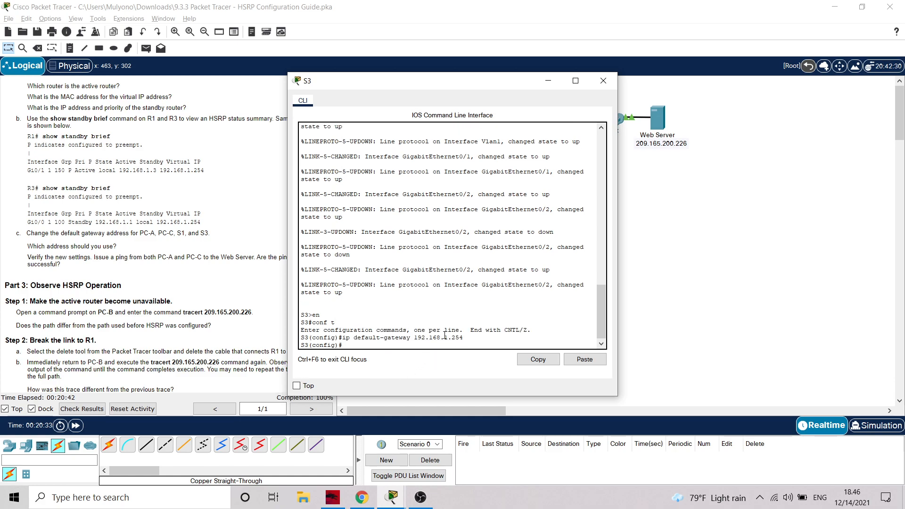
pyautogui.click(603, 80)
# Read the Part 3 instructions on observing HSRP operation, including the steps for breaking and restoring the link to R1
pyautogui.scroll(-1, 310, 370)
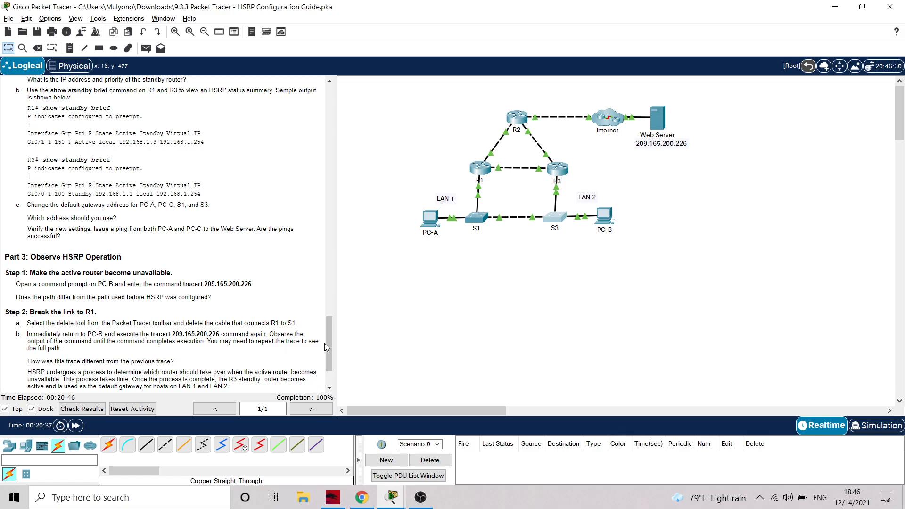
pyautogui.scroll(-2, 283, 302)
pyautogui.scroll(1, 282, 300)
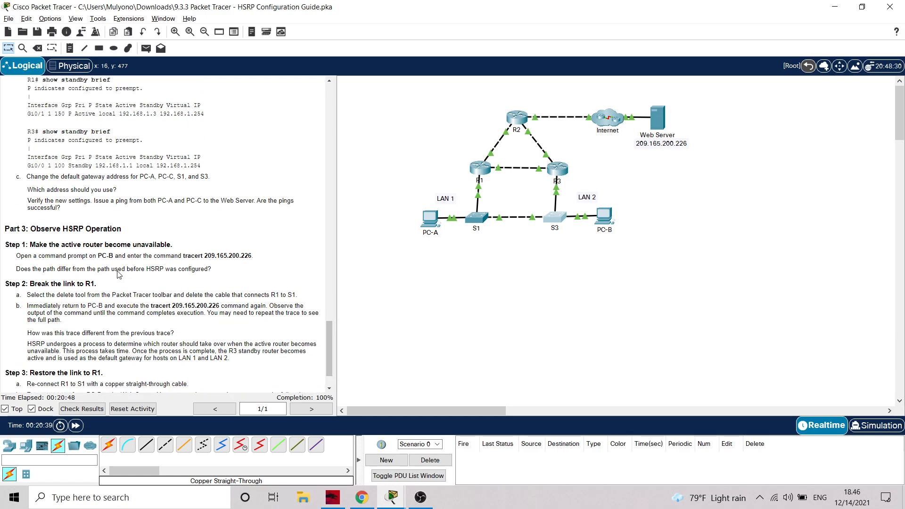
pyautogui.scroll(-2, 141, 283)
pyautogui.scroll(1, 94, 282)
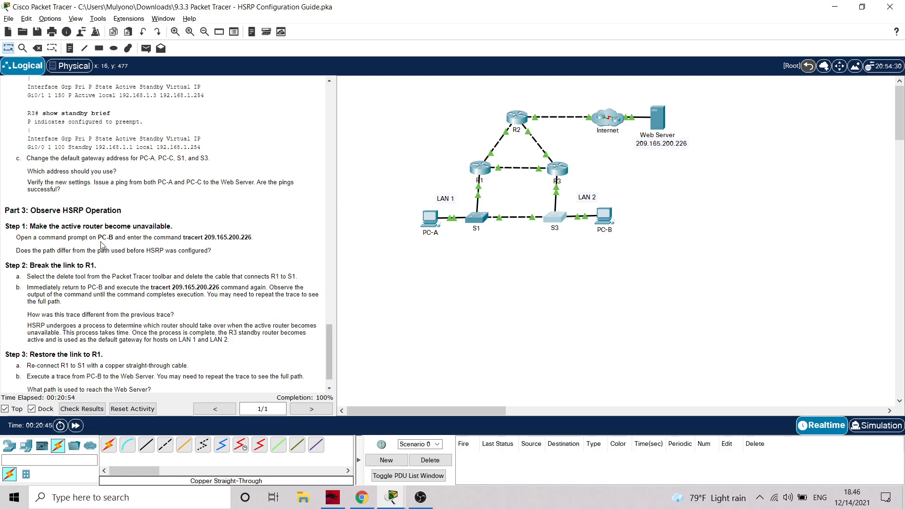
pyautogui.scroll(-1, 171, 222)
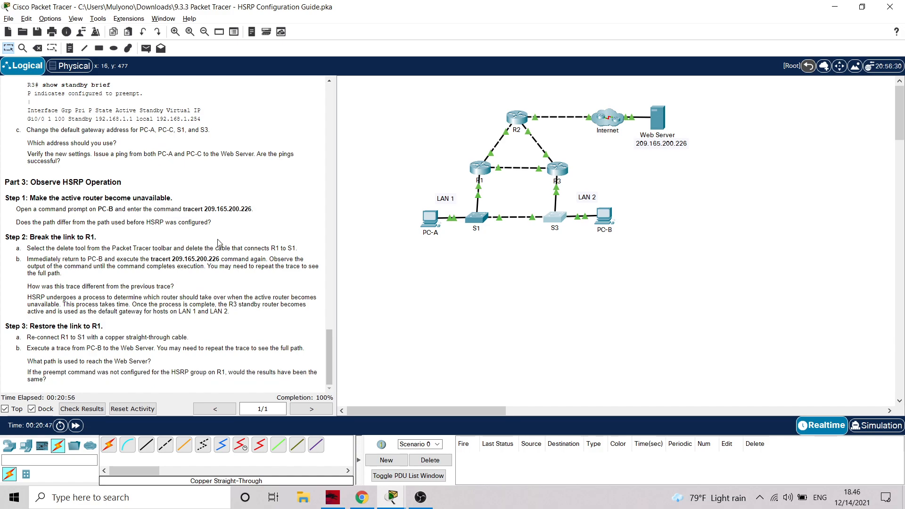
pyautogui.scroll(1, 221, 241)
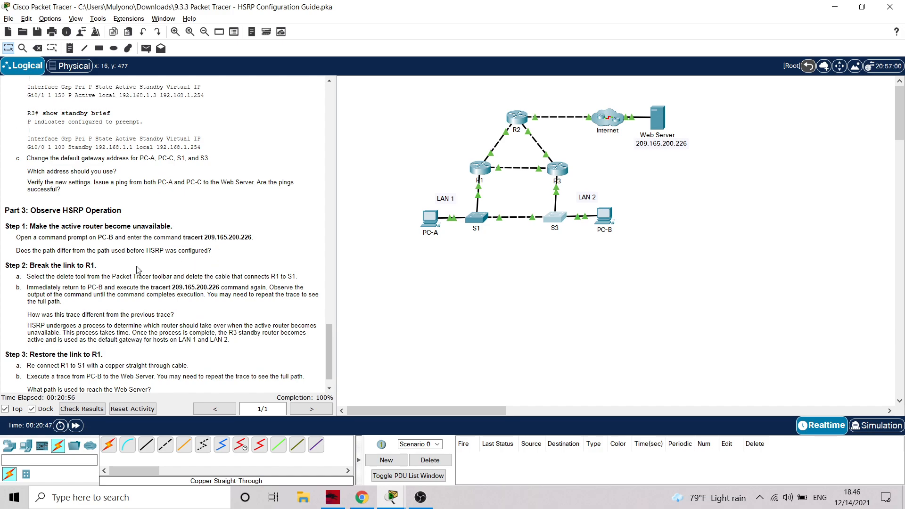
# Run tracert 209.165.200.226 from PC-B's command prompt, move its window aside to compare with the instructions and minimize it
pyautogui.click(604, 217)
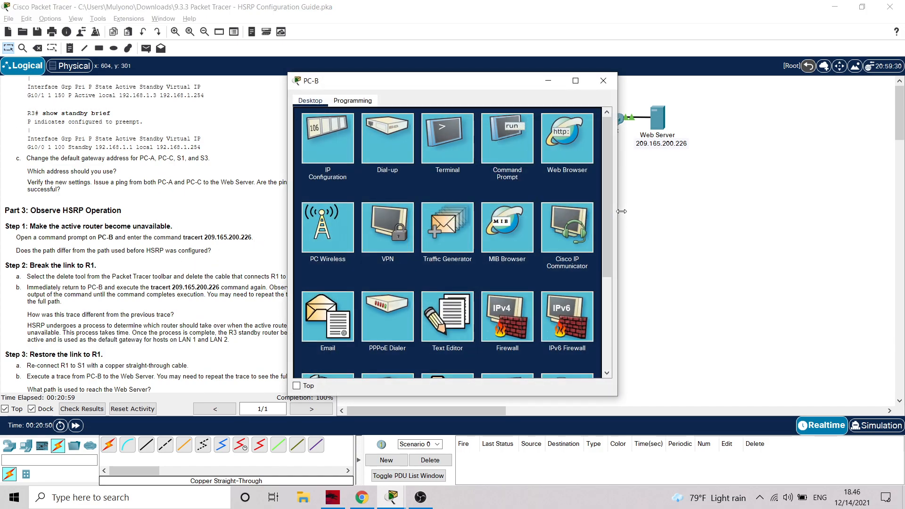
pyautogui.click(514, 137)
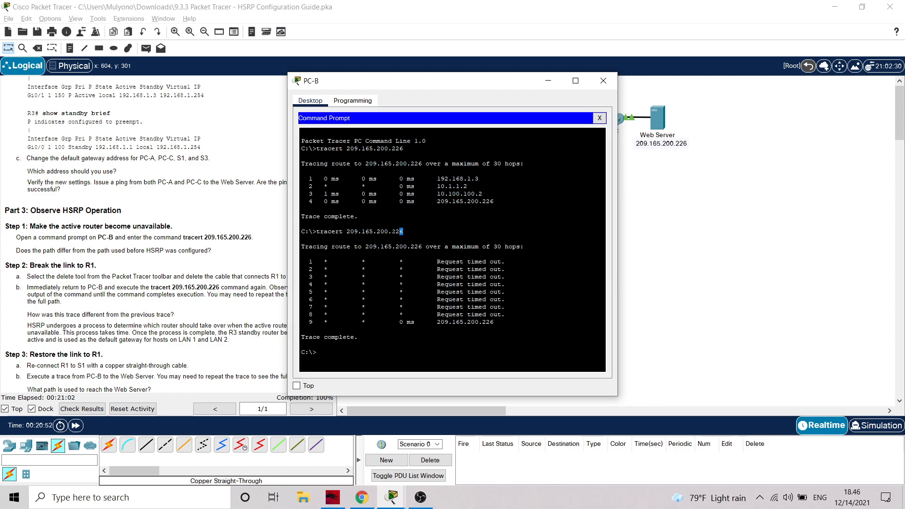
pyautogui.moveTo(404, 232); pyautogui.dragTo(332, 231)
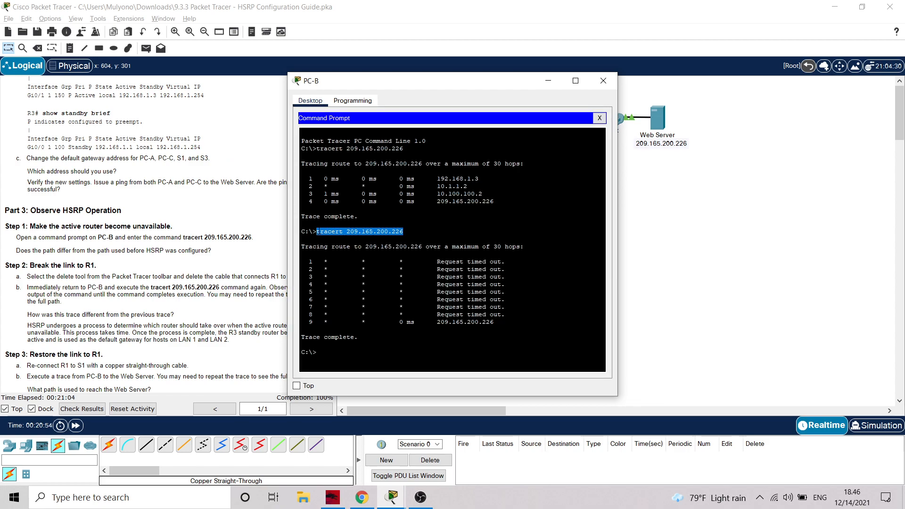
pyautogui.rightClick(317, 230)
pyautogui.click(358, 238)
pyautogui.click(326, 352)
pyautogui.rightClick(327, 352)
pyautogui.click(349, 371)
pyautogui.press('Return')
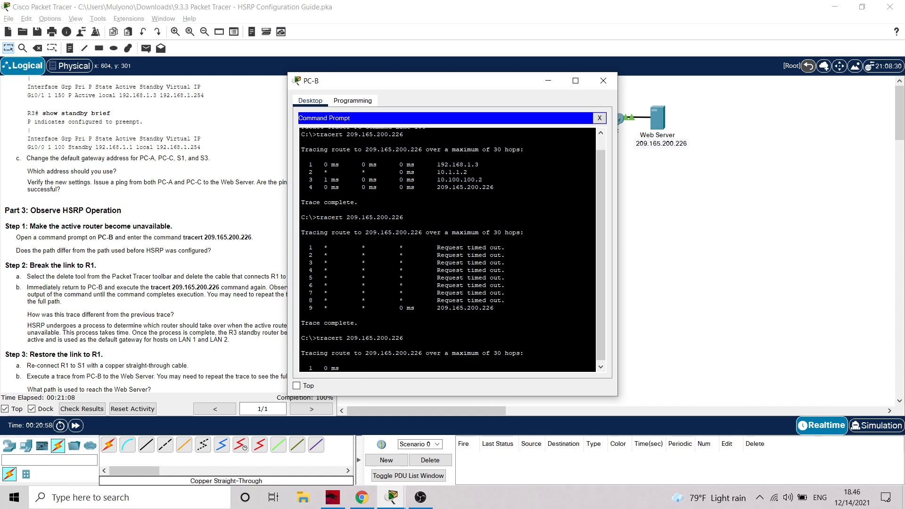
pyautogui.moveTo(511, 88); pyautogui.dragTo(714, 104)
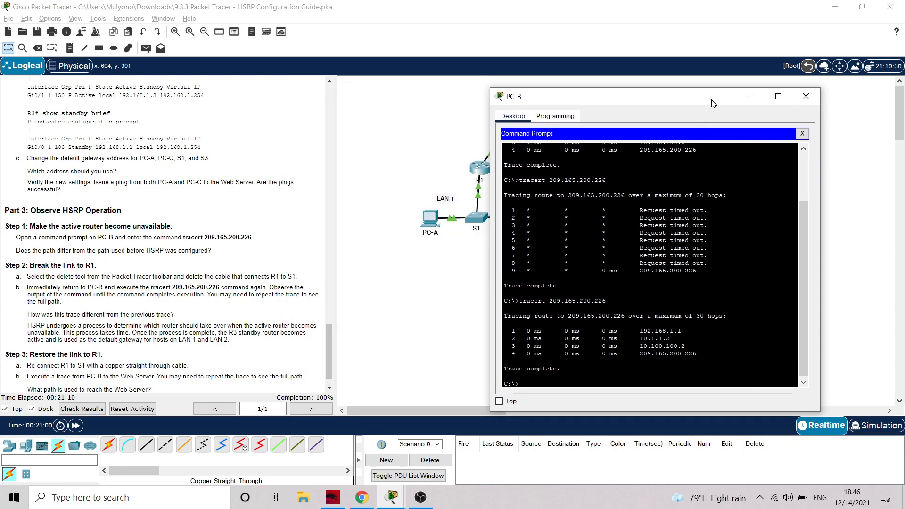
pyautogui.scroll(-1, 142, 246)
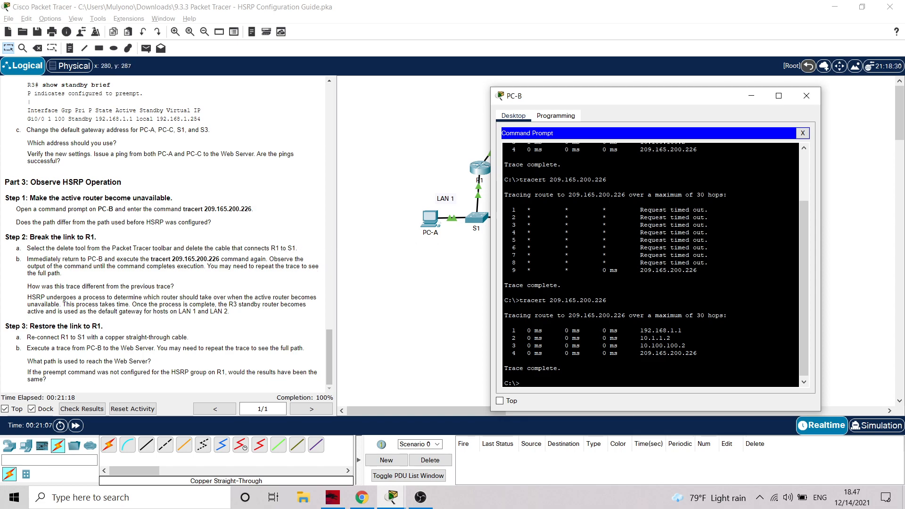
pyautogui.click(750, 96)
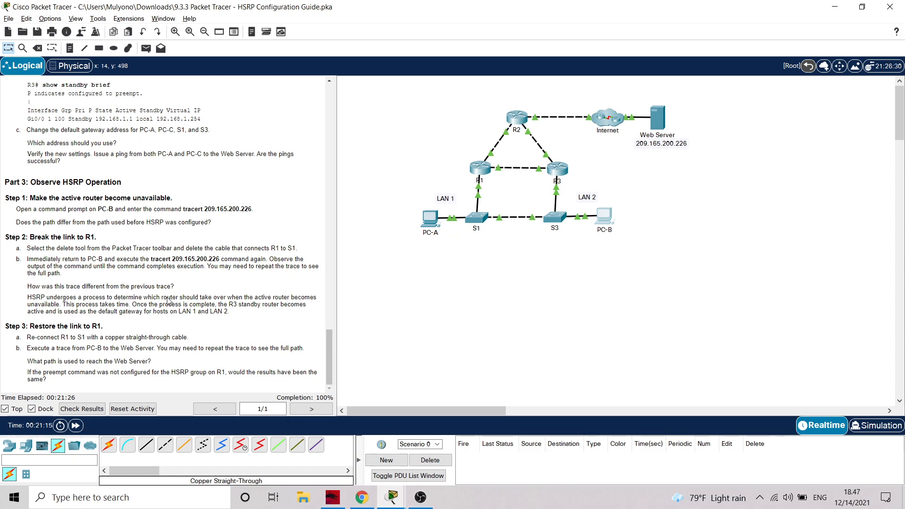
pyautogui.click(37, 48)
pyautogui.click(430, 218)
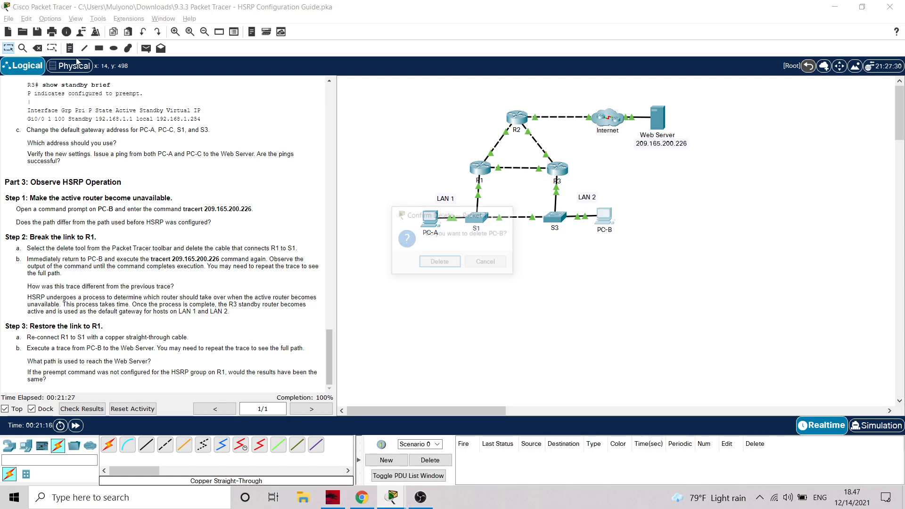
pyautogui.click(495, 264)
# Delete the cable connecting R1 to S1 and return to the selection tool
pyautogui.click(37, 48)
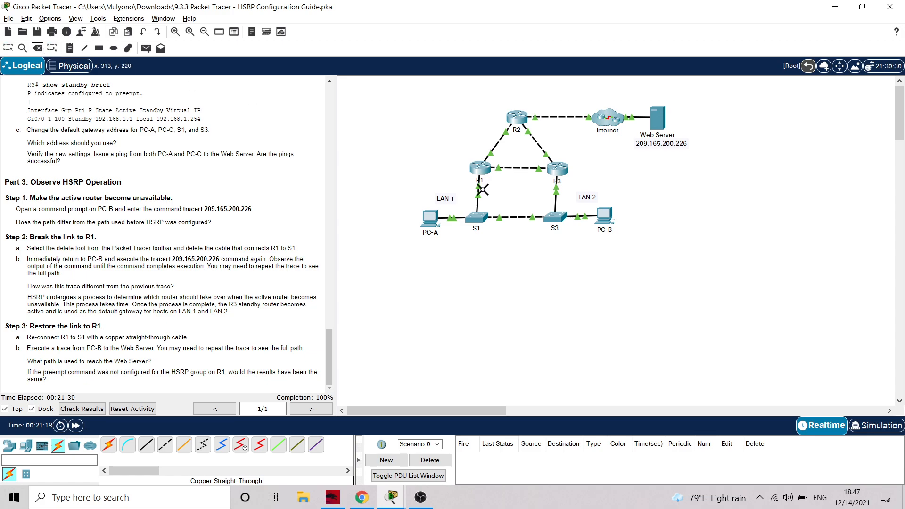
pyautogui.click(480, 206)
pyautogui.click(8, 48)
# Repeat tracert 209.165.200.226 on PC-B with the R1 link broken and minimize PC-B's window
pyautogui.click(605, 218)
pyautogui.press('Up')
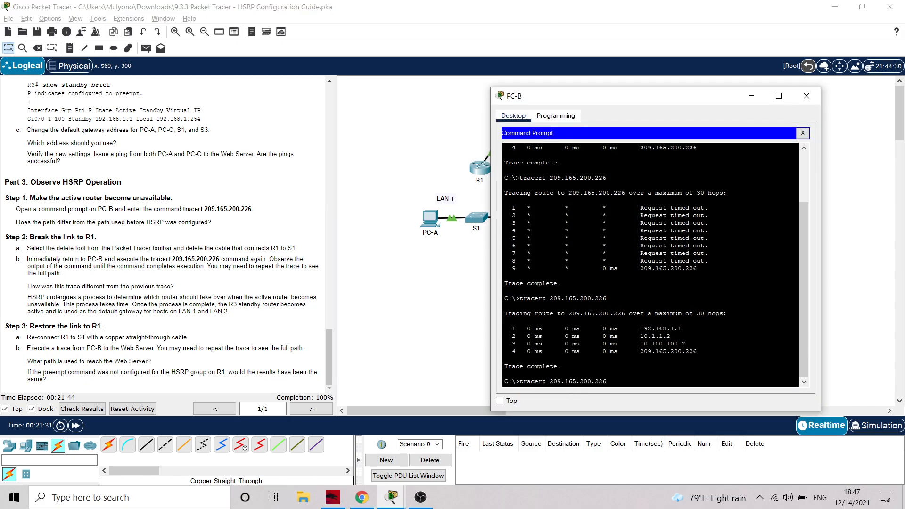
pyautogui.press('Return')
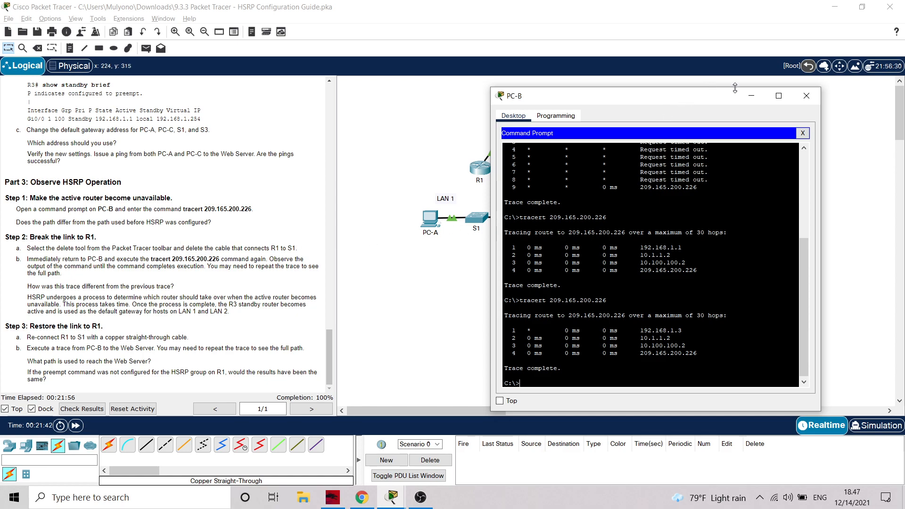
pyautogui.click(753, 97)
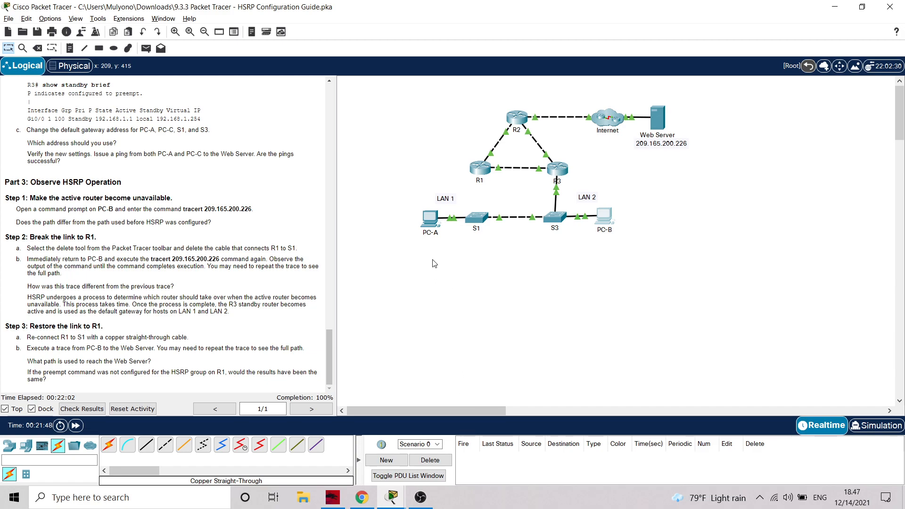
pyautogui.scroll(4, 164, 169)
pyautogui.scroll(-4, 164, 168)
pyautogui.click(420, 497)
pyautogui.click(421, 498)
pyautogui.scroll(15, 272, 245)
pyautogui.scroll(15, 272, 245)
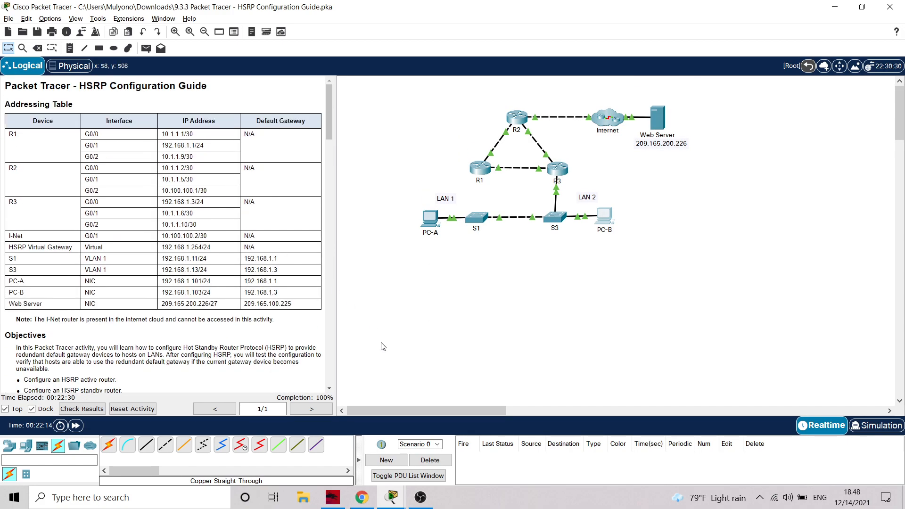